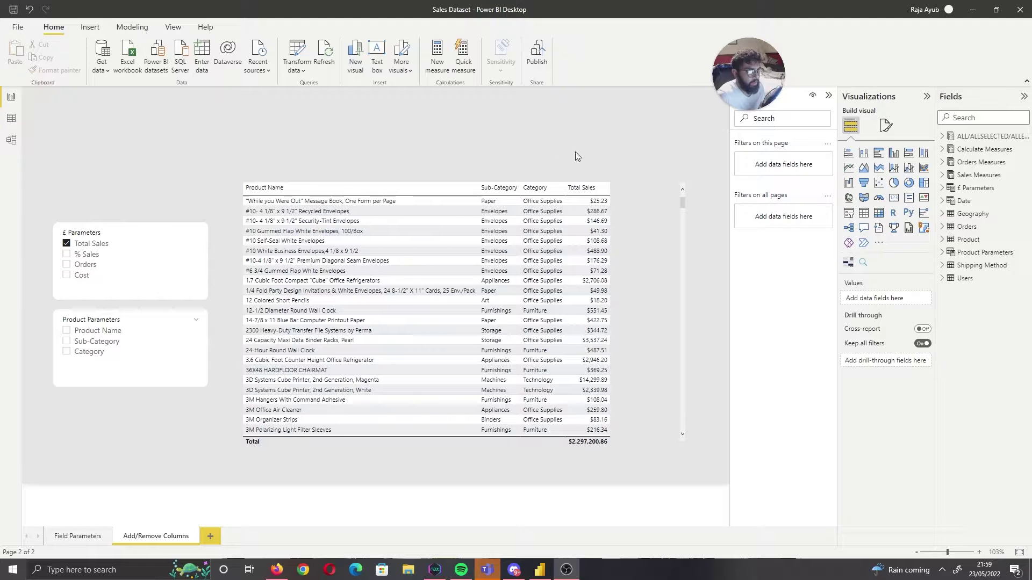
Step: Tick Cost and % Sales in the £ Parameters slicer, then Category in the Product Parameters slicer
{"action": "left_click", "coordinate": [81, 279]}
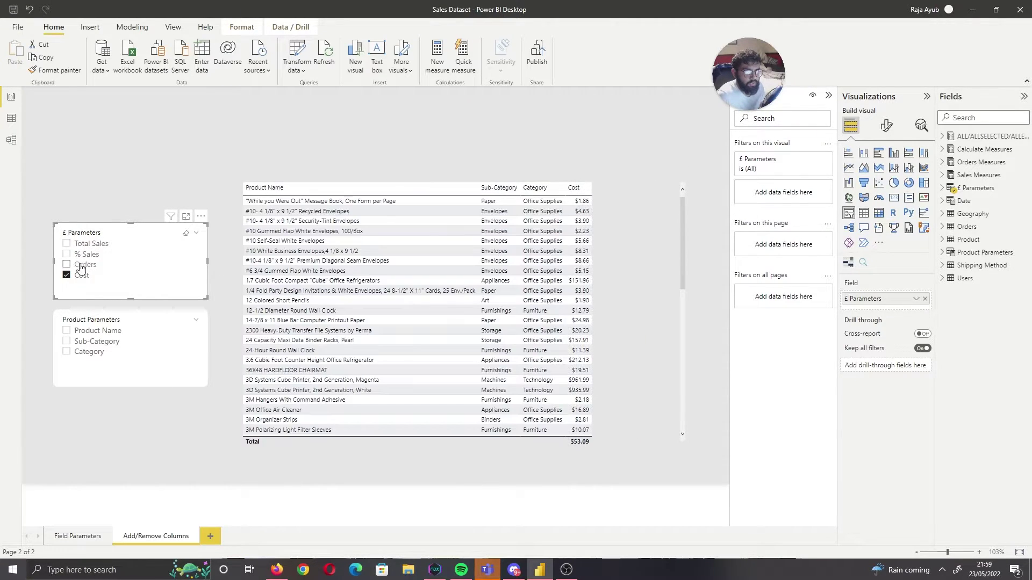
{"action": "left_click", "coordinate": [82, 255]}
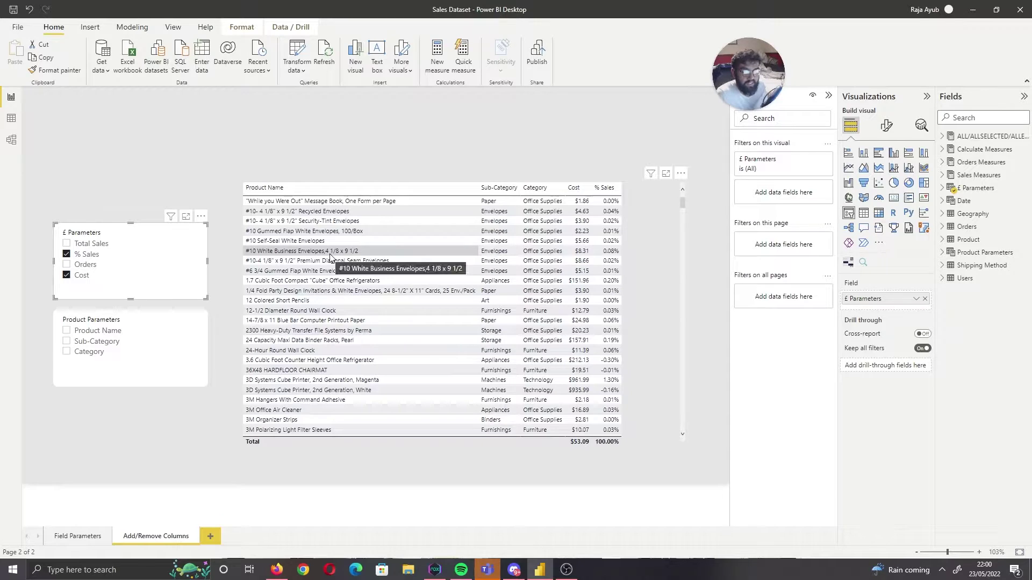
{"action": "left_click", "coordinate": [82, 354]}
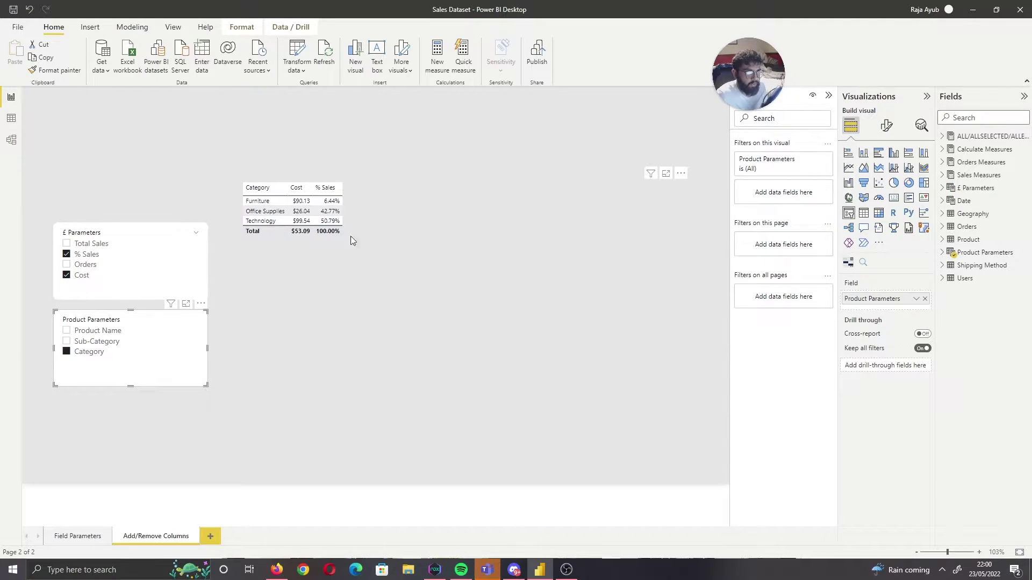
Step: Tick Sub-Category and then Category in the Product Parameters slicer
{"action": "left_click", "coordinate": [99, 342]}
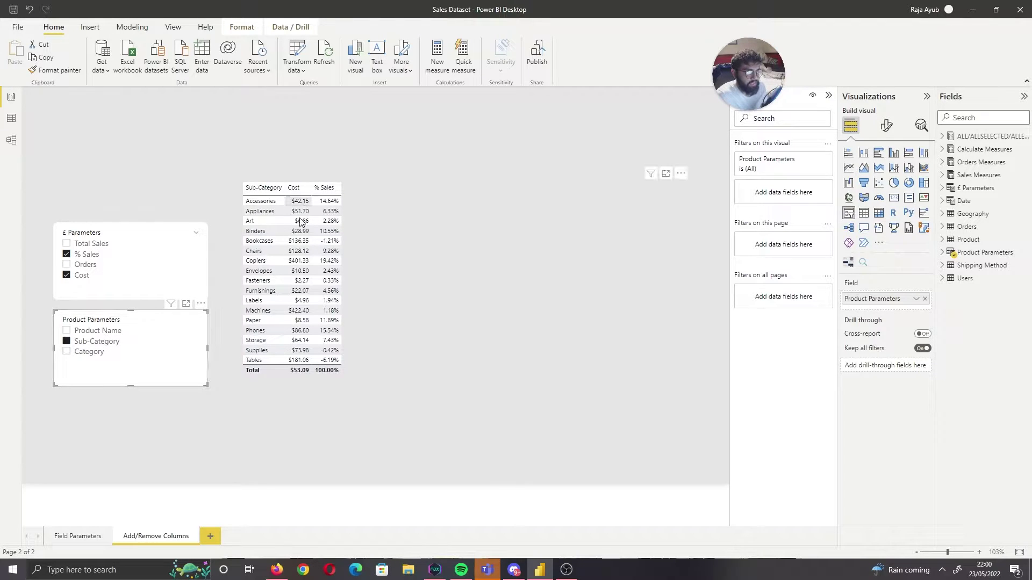
{"action": "left_click", "coordinate": [82, 355], "text": "ctrl"}
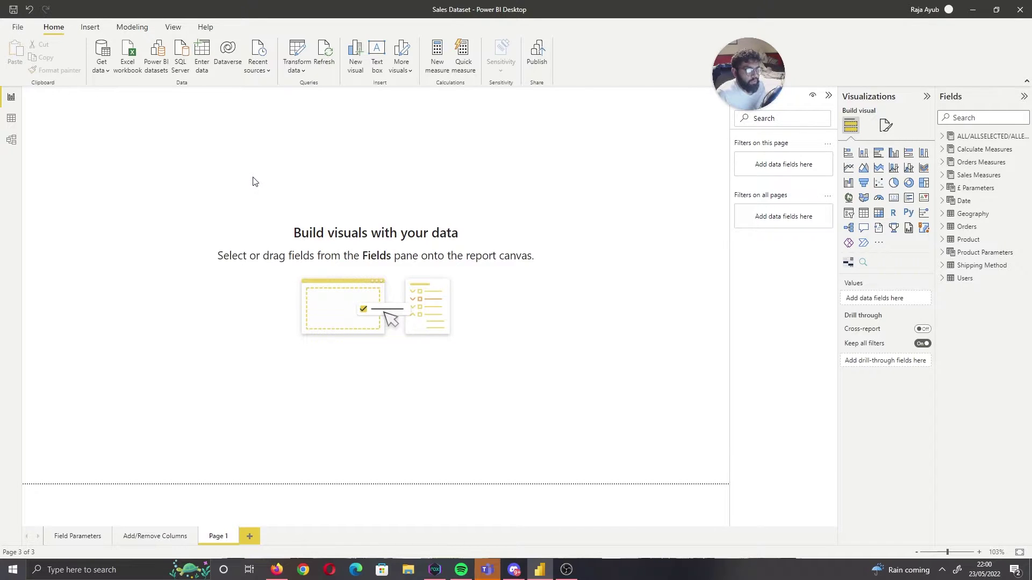
Step: Enable the Field parameters preview feature under File > Options and settings > Options
{"action": "left_click", "coordinate": [23, 27]}
{"action": "left_click", "coordinate": [27, 192]}
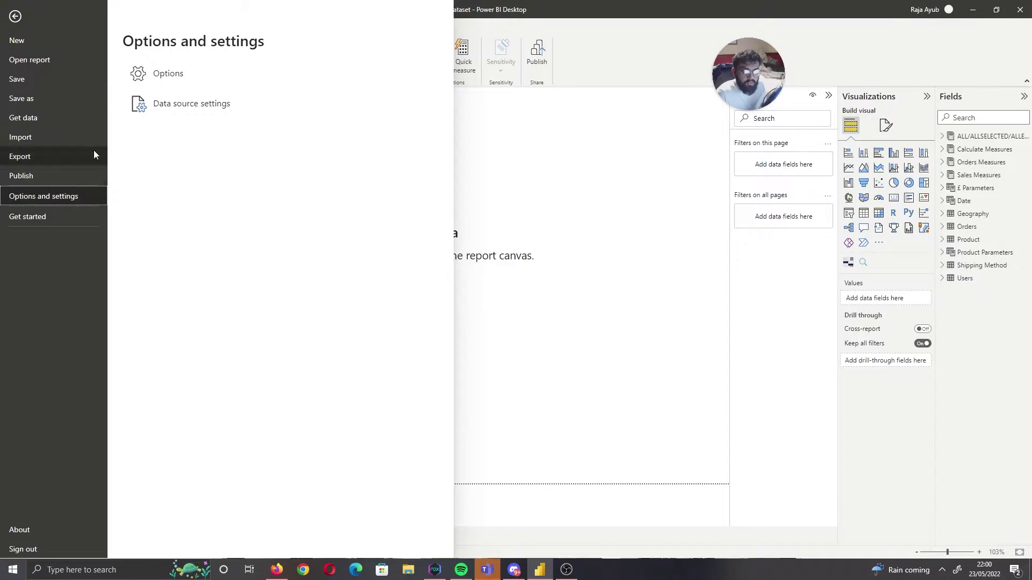
{"action": "left_click", "coordinate": [164, 77]}
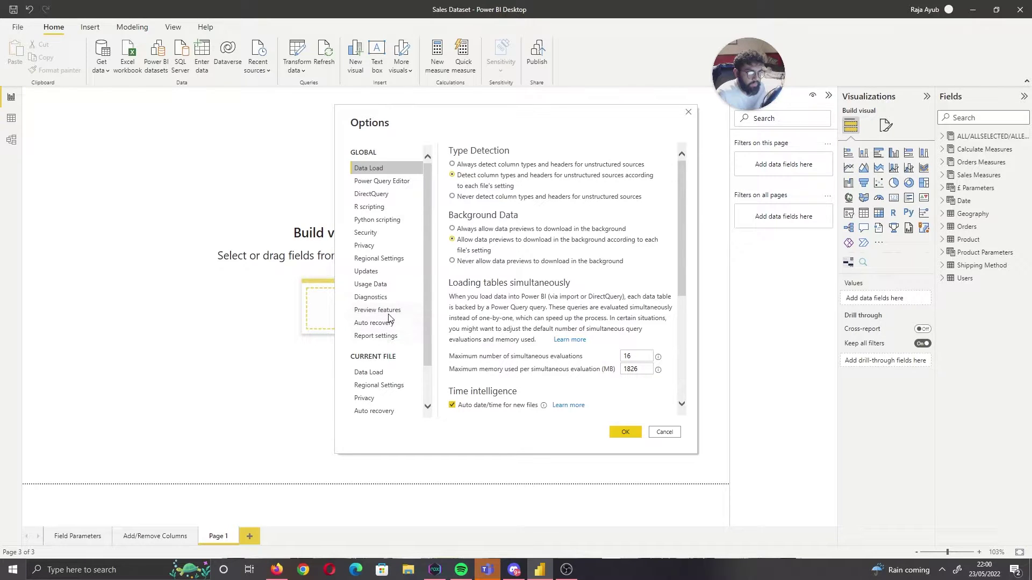
{"action": "left_click", "coordinate": [386, 314]}
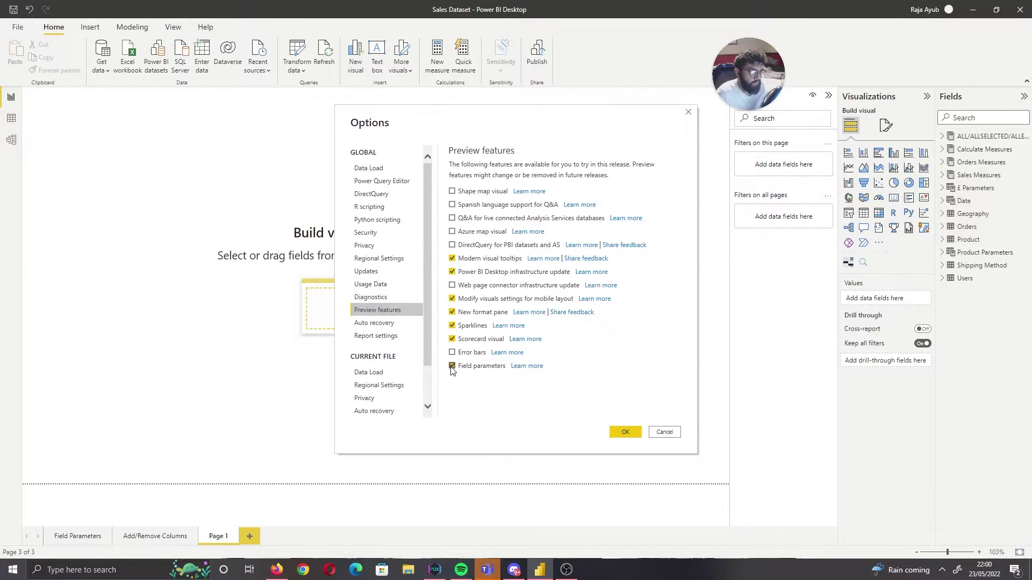
{"action": "left_click", "coordinate": [627, 433]}
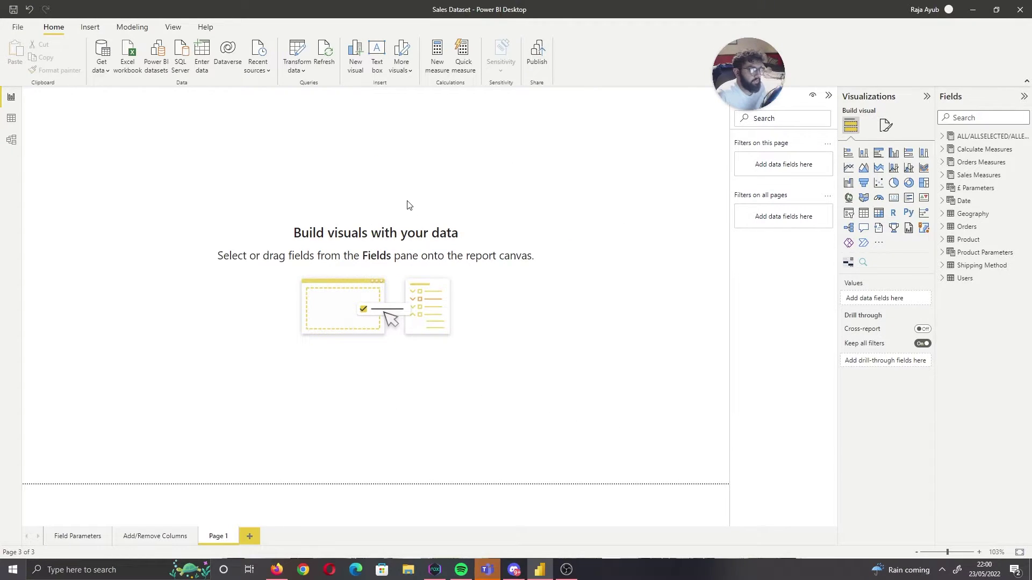
Step: Start a new Fields parameter from Modeling > New parameter
{"action": "left_click", "coordinate": [89, 30]}
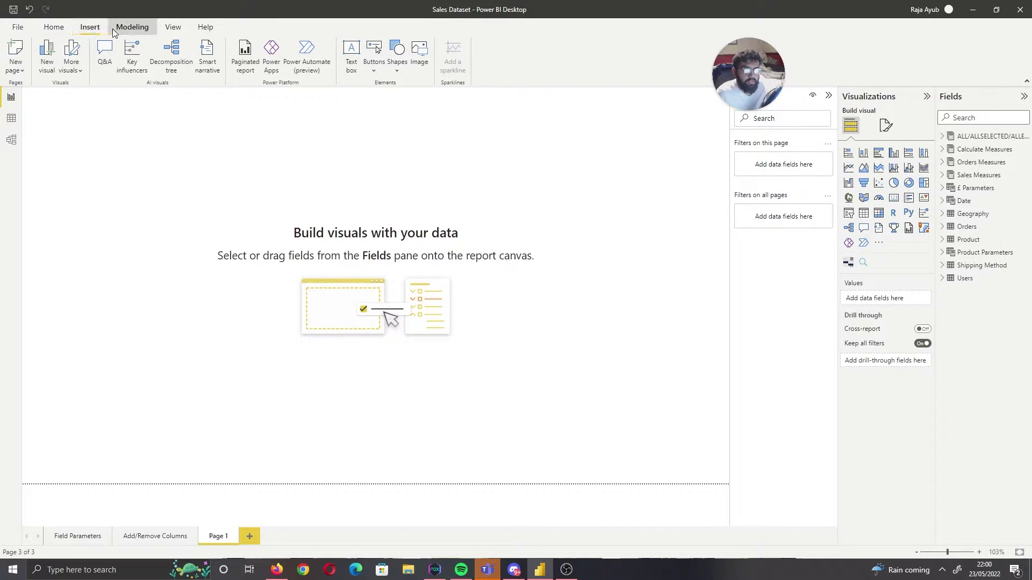
{"action": "left_click", "coordinate": [135, 28]}
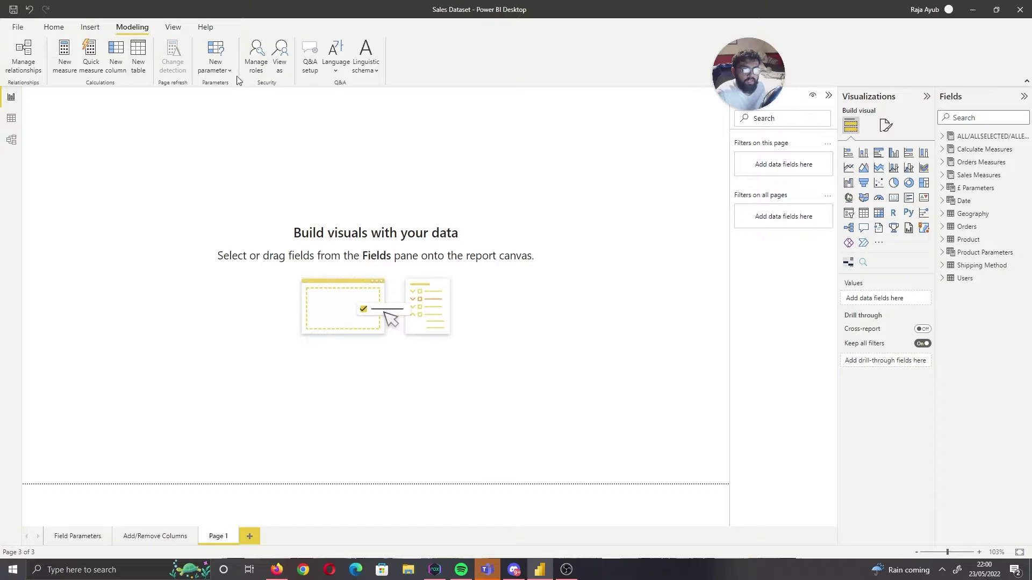
{"action": "left_click", "coordinate": [215, 62]}
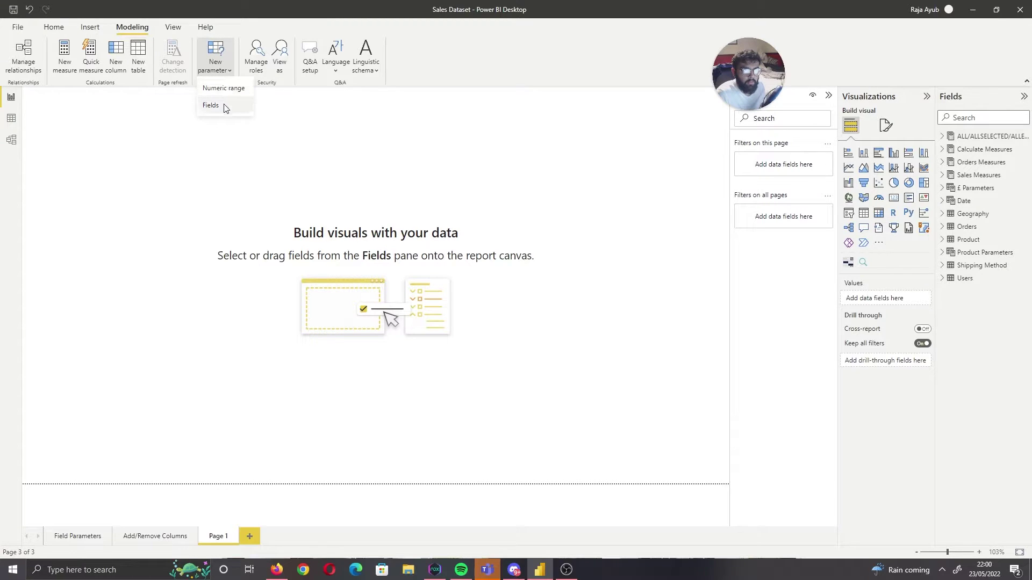
{"action": "left_click", "coordinate": [225, 107]}
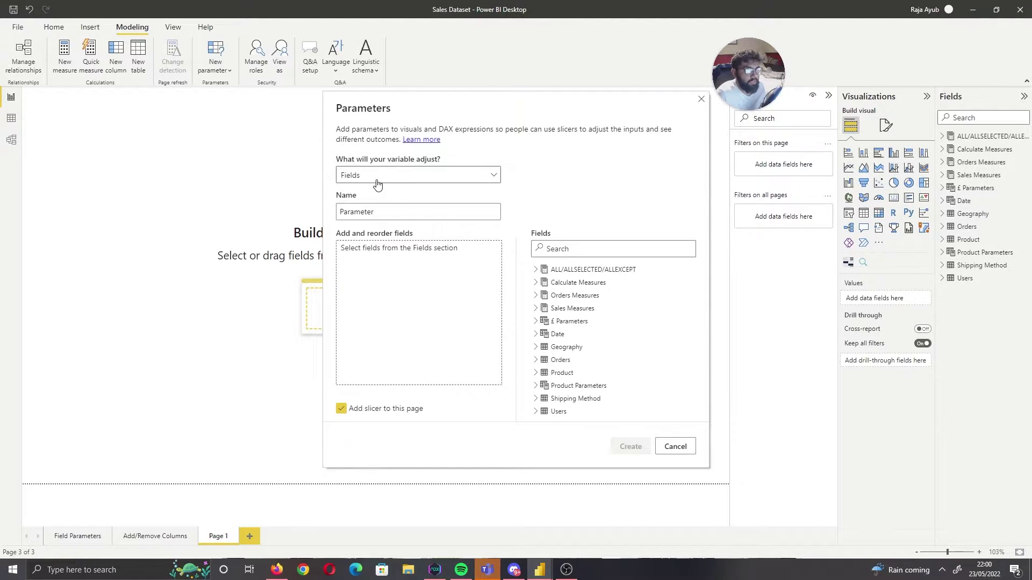
Step: Rename the new field parameter to Calculations
{"action": "left_click", "coordinate": [366, 212]}
{"action": "key", "text": "BackSpace"}
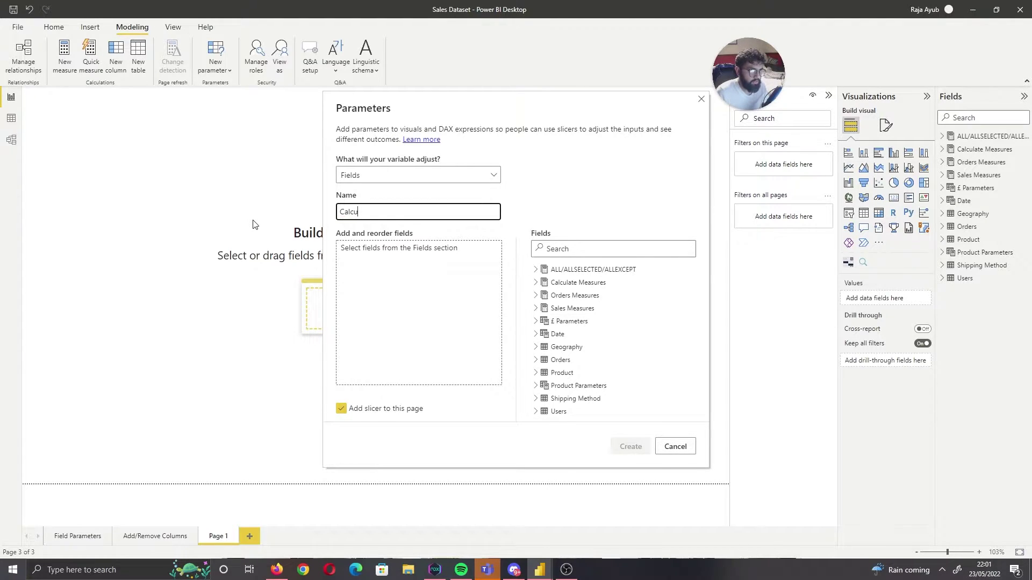
{"action": "left_click", "coordinate": [329, 304]}
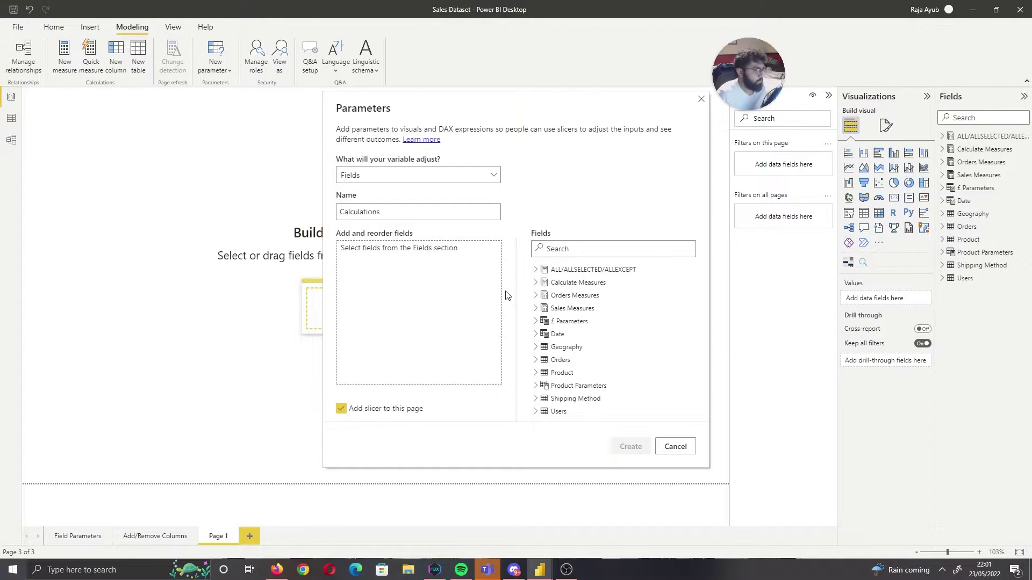
Step: Add Cost, Profit, Profit LY and Orders from Sales Measures and create the parameter
{"action": "left_click", "coordinate": [535, 309]}
{"action": "scroll", "coordinate": [534, 313], "scroll_direction": "down", "scroll_amount": 1}
{"action": "left_click", "coordinate": [553, 310]}
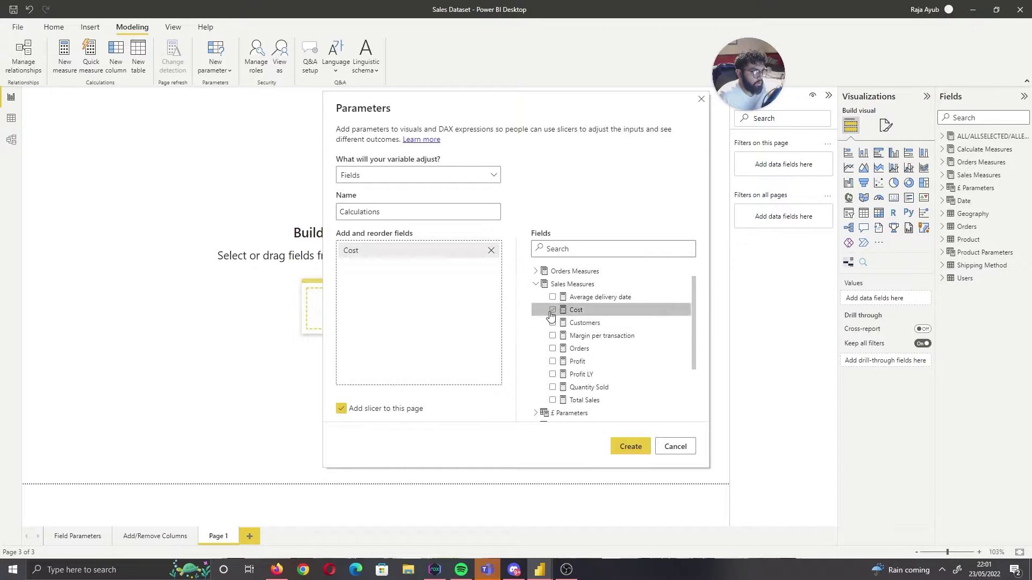
{"action": "left_click", "coordinate": [553, 362]}
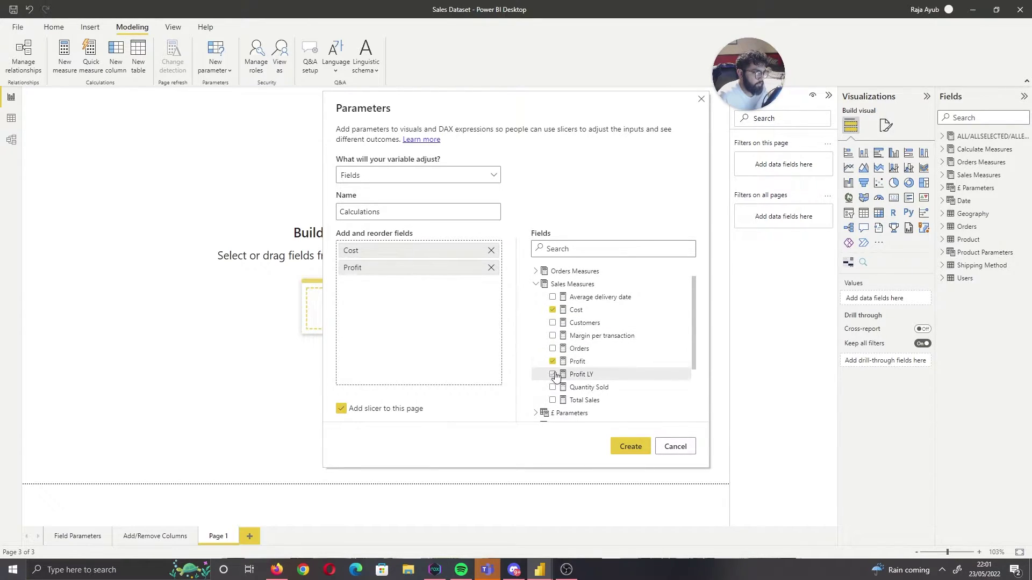
{"action": "left_click", "coordinate": [554, 375]}
{"action": "left_click", "coordinate": [552, 349]}
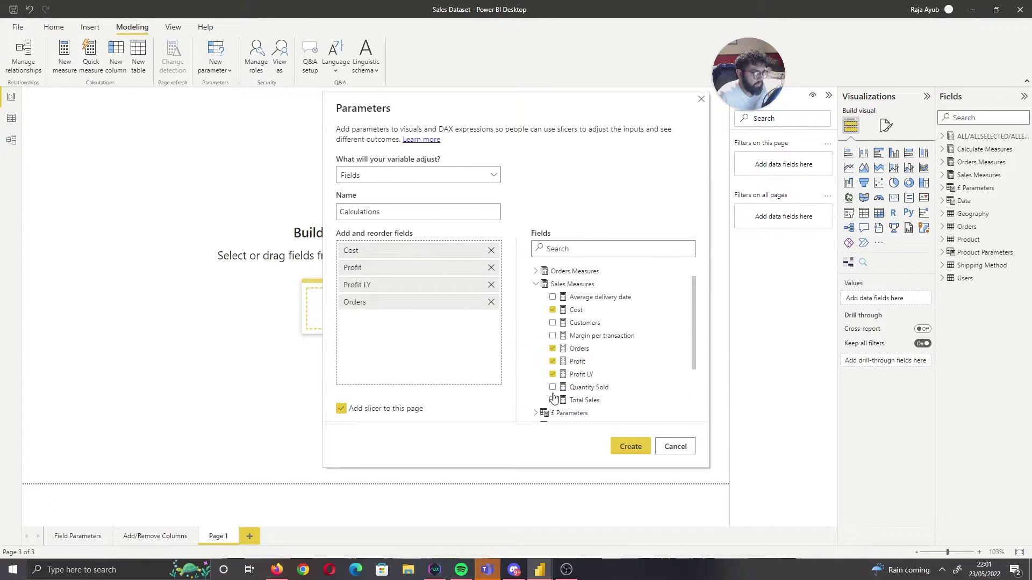
{"action": "left_click", "coordinate": [627, 446]}
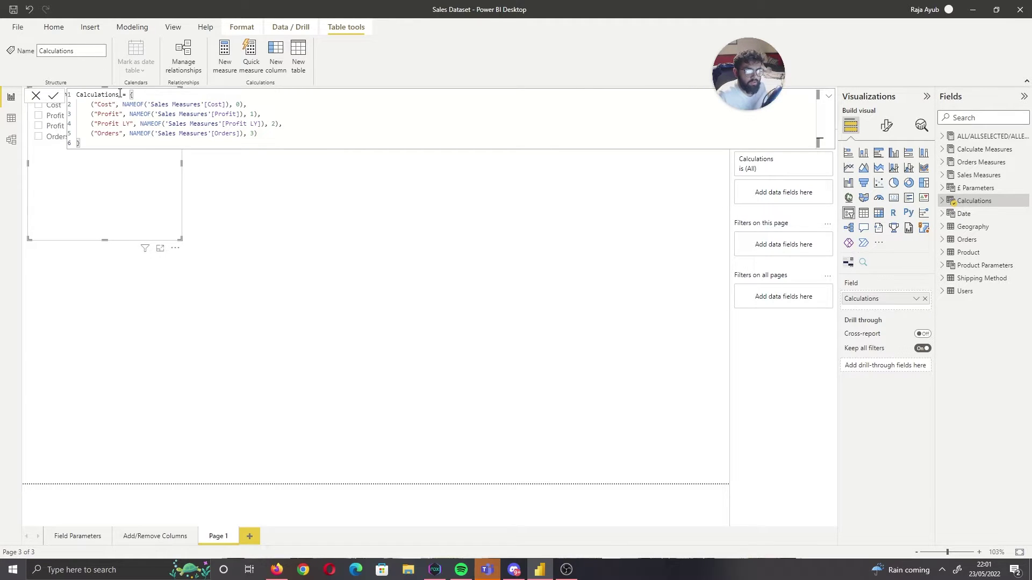
Step: Delete the automatically added Calculations slicer
{"action": "left_click_drag", "start_coordinate": [104, 219], "coordinate": [119, 337]}
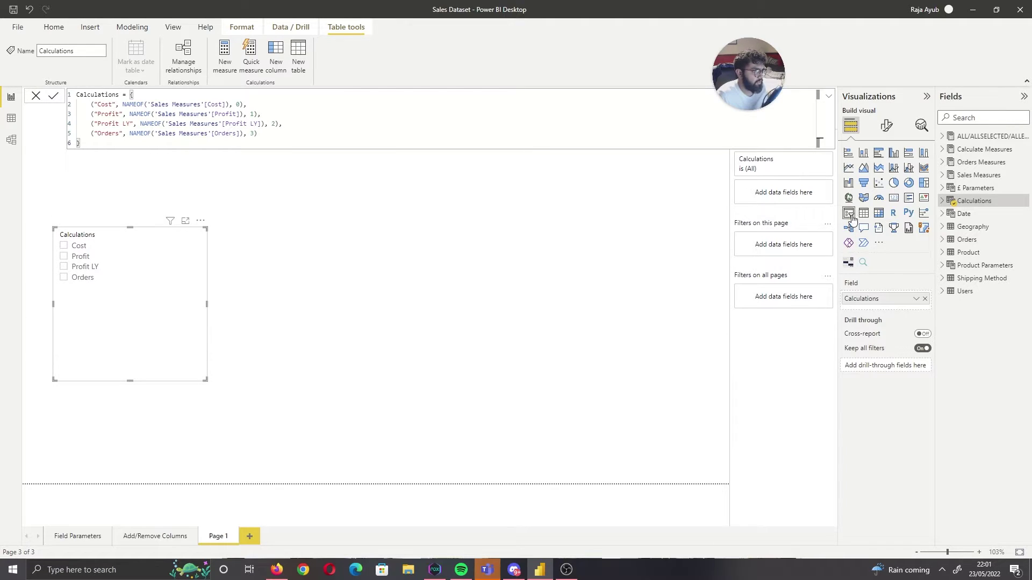
{"action": "left_click", "coordinate": [378, 276]}
{"action": "left_click", "coordinate": [150, 336]}
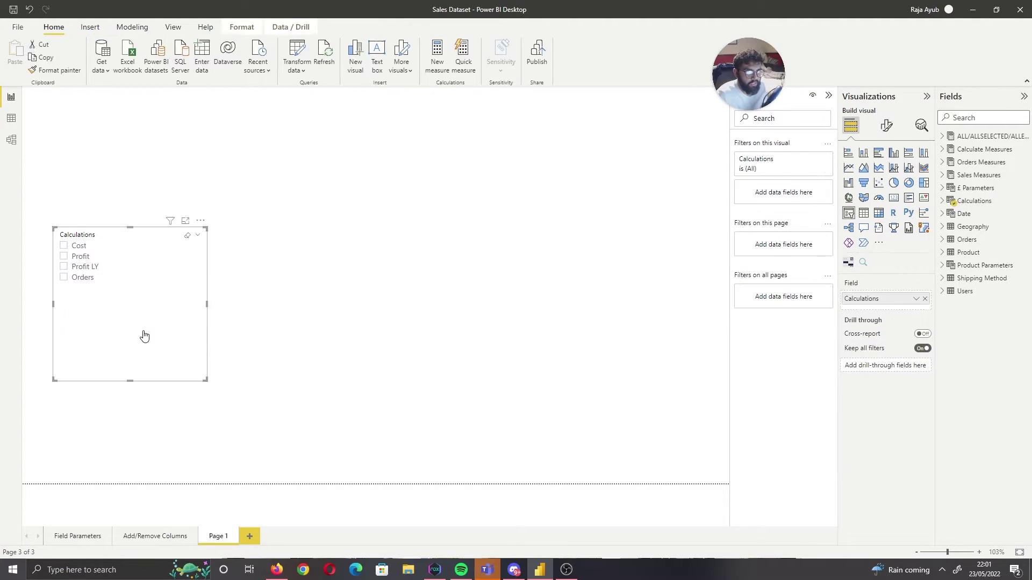
{"action": "left_click", "coordinate": [200, 220]}
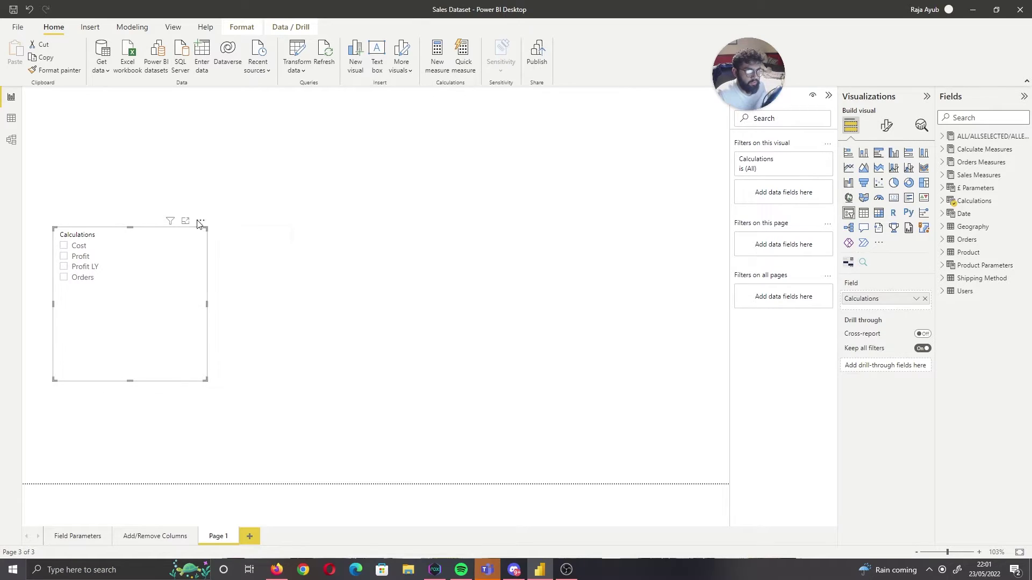
{"action": "left_click", "coordinate": [258, 267]}
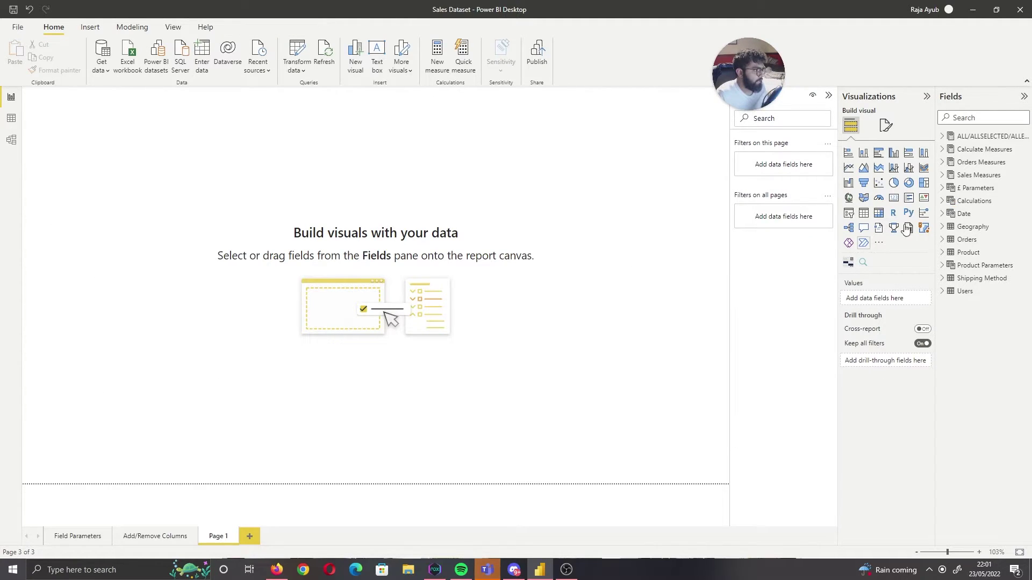
Step: Re-add the Calculations slicer from the Fields pane at the page's left, with Cost chosen
{"action": "left_click", "coordinate": [942, 201]}
{"action": "left_click", "coordinate": [959, 214]}
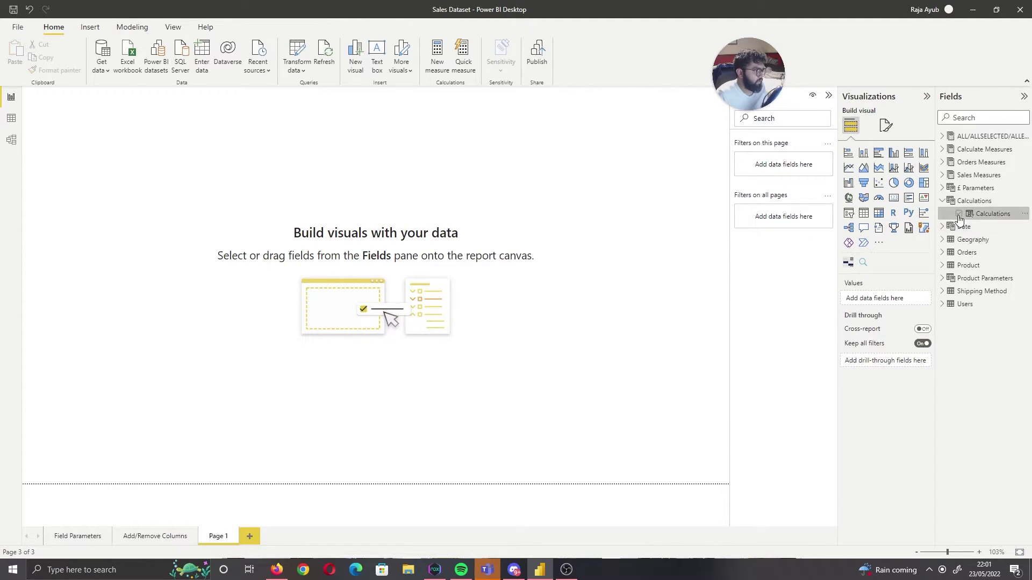
{"action": "left_click_drag", "start_coordinate": [63, 225], "coordinate": [76, 353]}
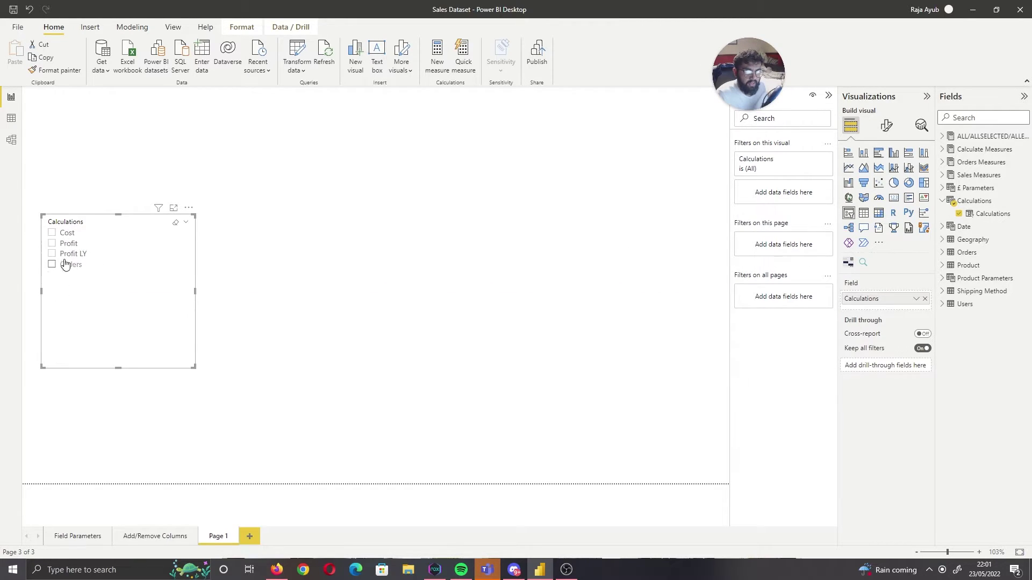
{"action": "left_click", "coordinate": [68, 233]}
{"action": "left_click", "coordinate": [62, 264]}
{"action": "left_click", "coordinate": [63, 244]}
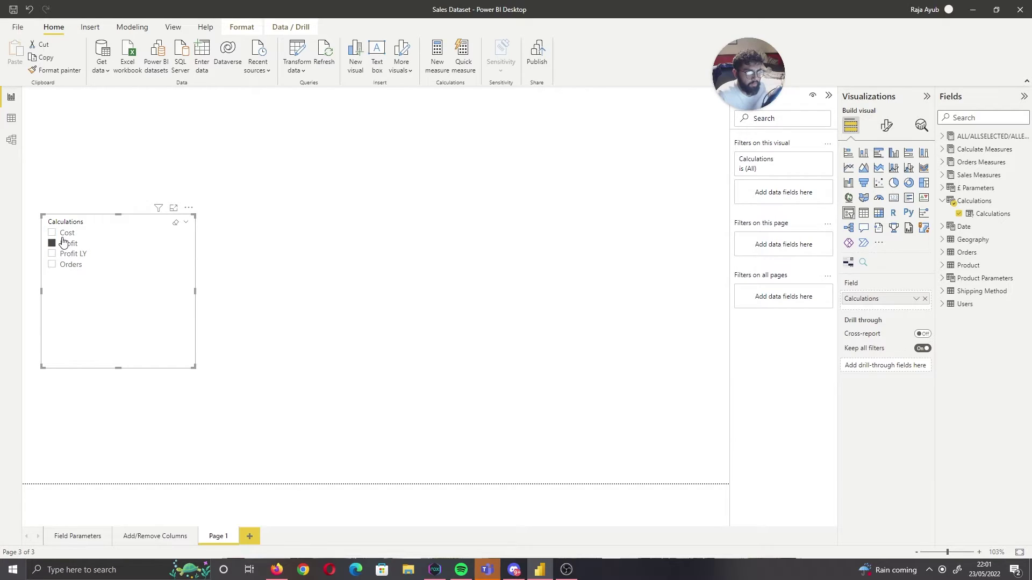
{"action": "left_click", "coordinate": [65, 232]}
{"action": "left_click", "coordinate": [341, 334]}
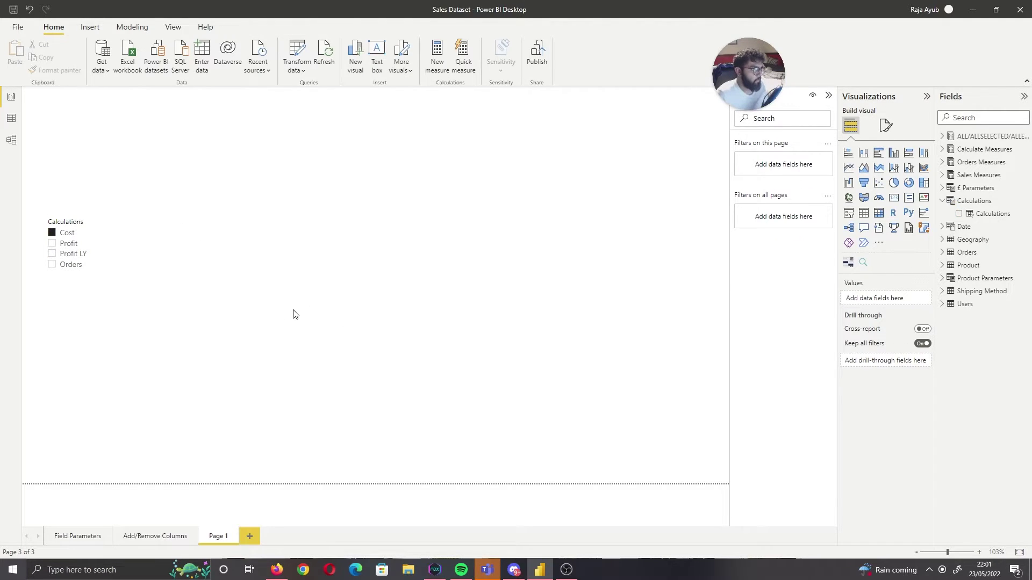
Step: Add a centred table visual with Ship Mode from Shipping Method as its column
{"action": "left_click", "coordinate": [863, 213]}
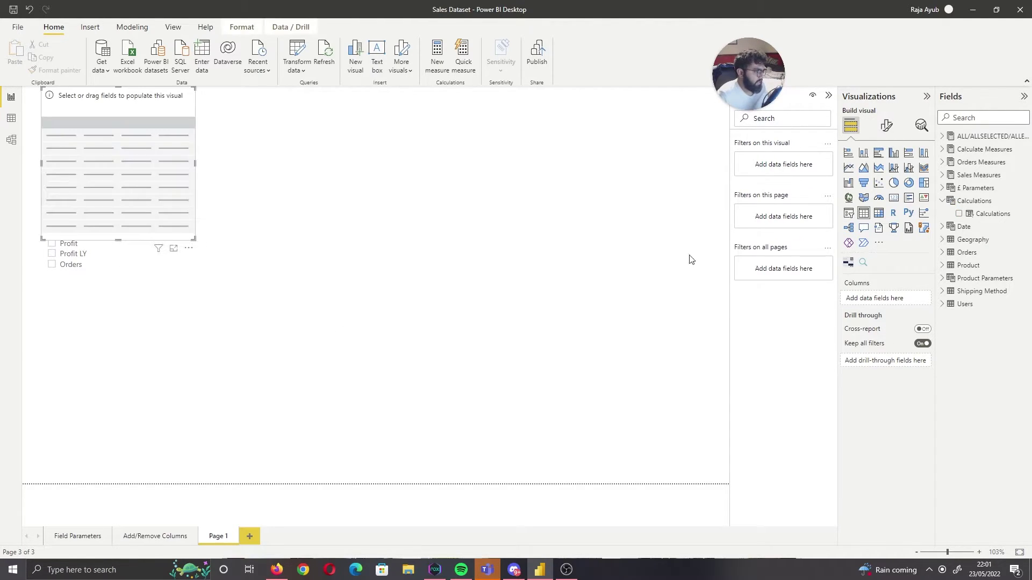
{"action": "left_click_drag", "start_coordinate": [113, 188], "coordinate": [280, 300]}
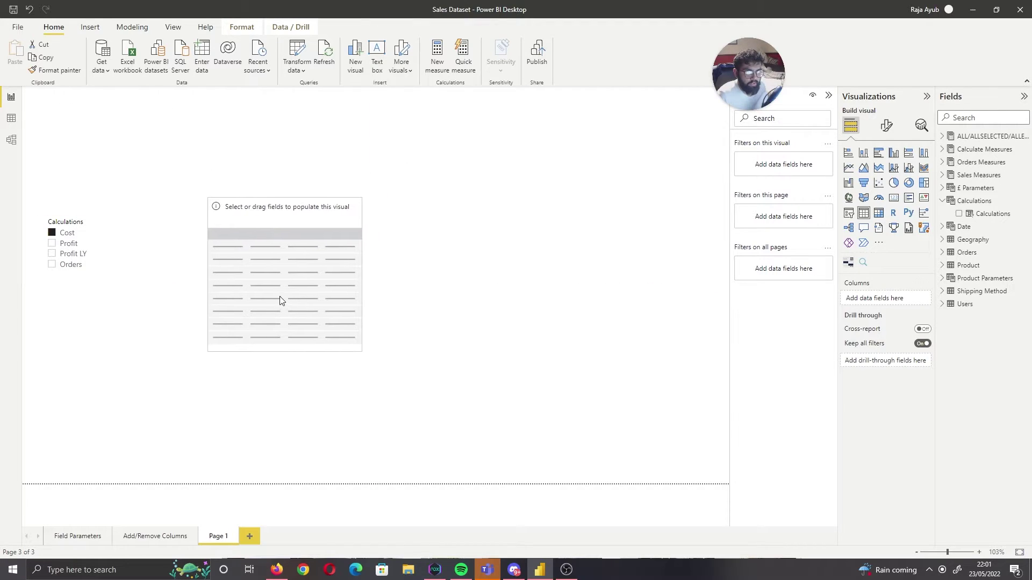
{"action": "left_click", "coordinate": [943, 291]}
{"action": "left_click_drag", "start_coordinate": [986, 310], "coordinate": [876, 308]}
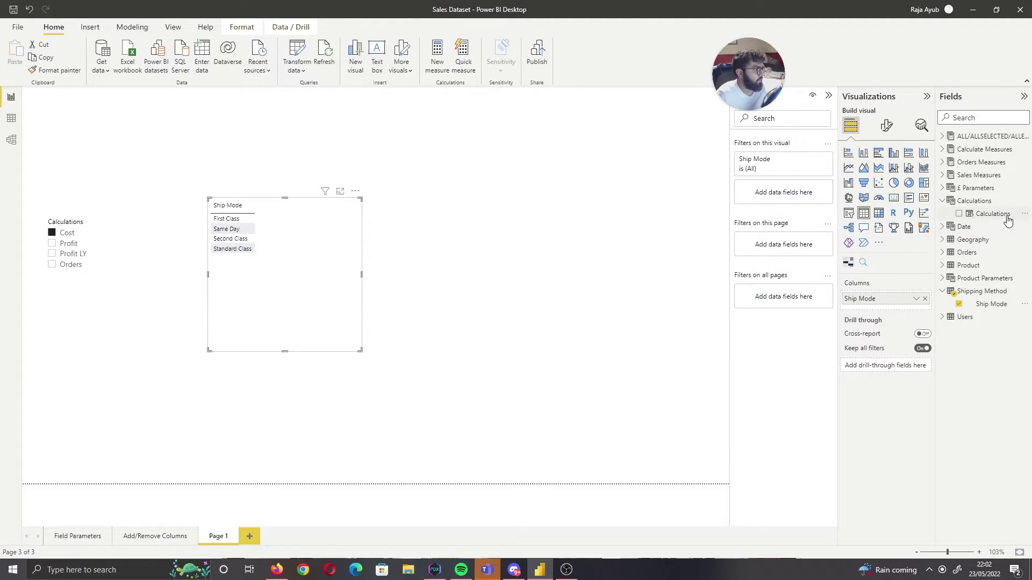
Step: Add the Calculations parameter to the table's Columns below Ship Mode, giving a Cost column
{"action": "left_click_drag", "start_coordinate": [995, 214], "coordinate": [901, 304]}
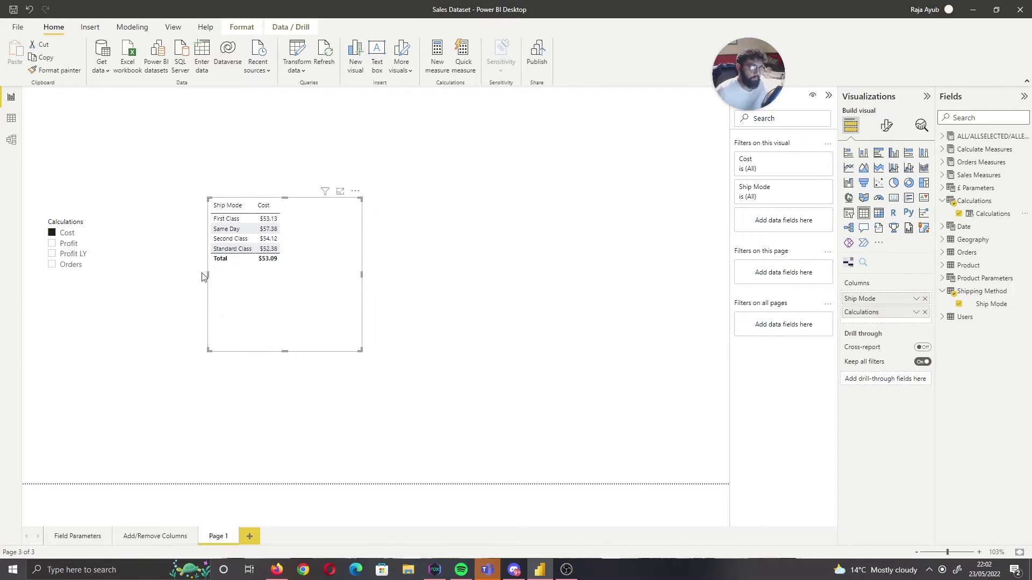
Step: Enlarge the table and set the Calculations slicer to Profit and Profit LY
{"action": "left_click", "coordinate": [73, 247]}
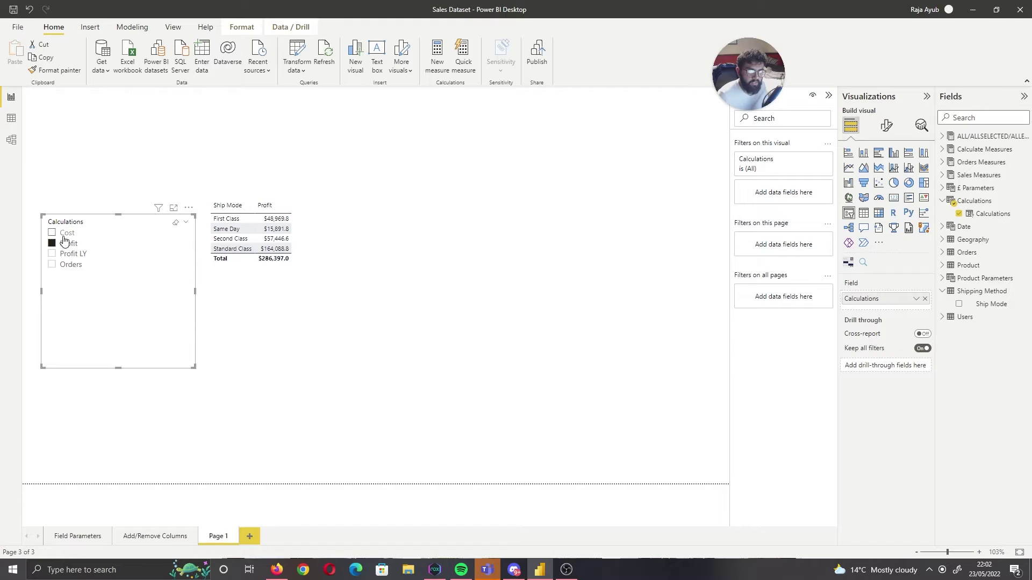
{"action": "left_click", "coordinate": [63, 234], "text": "ctrl"}
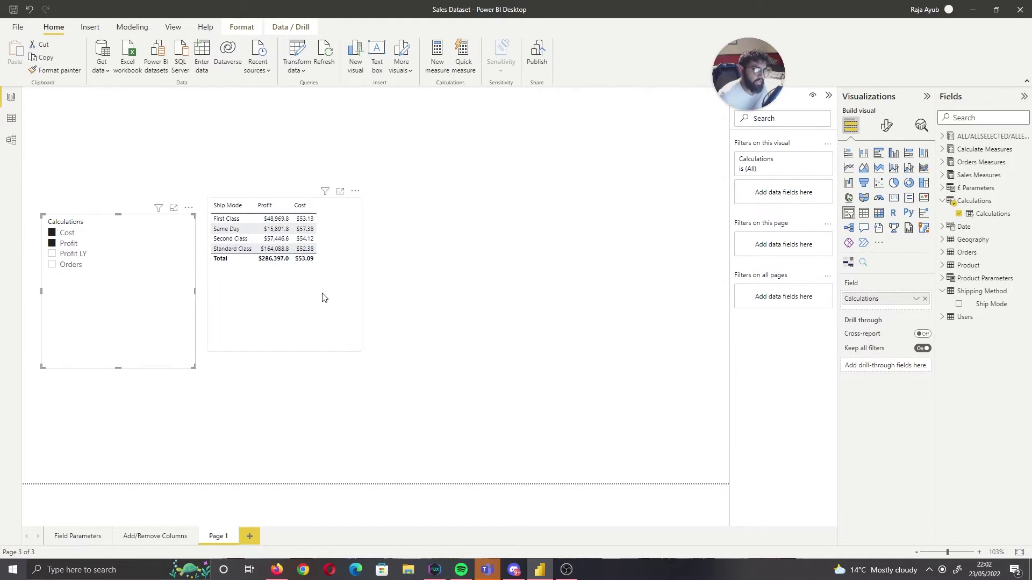
{"action": "left_click", "coordinate": [328, 306]}
{"action": "left_click_drag", "start_coordinate": [360, 350], "coordinate": [459, 424]}
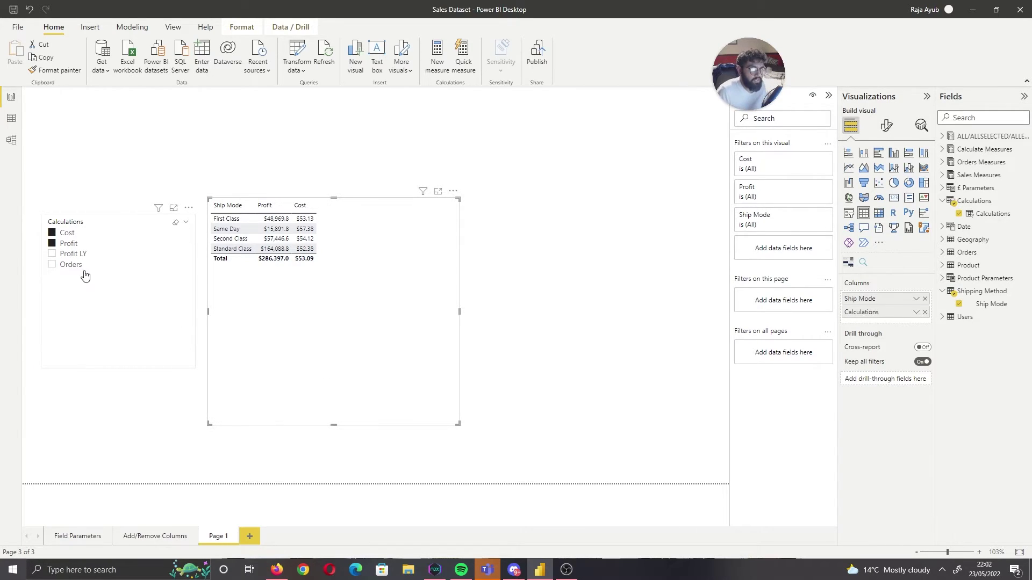
{"action": "double_click", "coordinate": [64, 235]}
{"action": "left_click", "coordinate": [52, 243]}
{"action": "left_click", "coordinate": [52, 254], "text": "ctrl"}
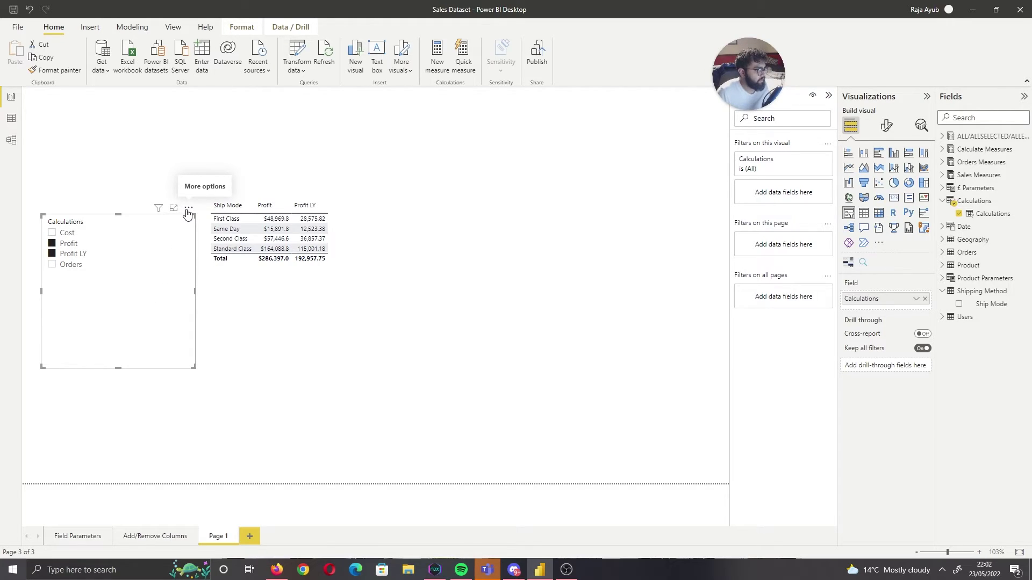
Step: Move the Calculations slicer and the table up near the top of the page
{"action": "left_click_drag", "start_coordinate": [159, 323], "coordinate": [164, 251]}
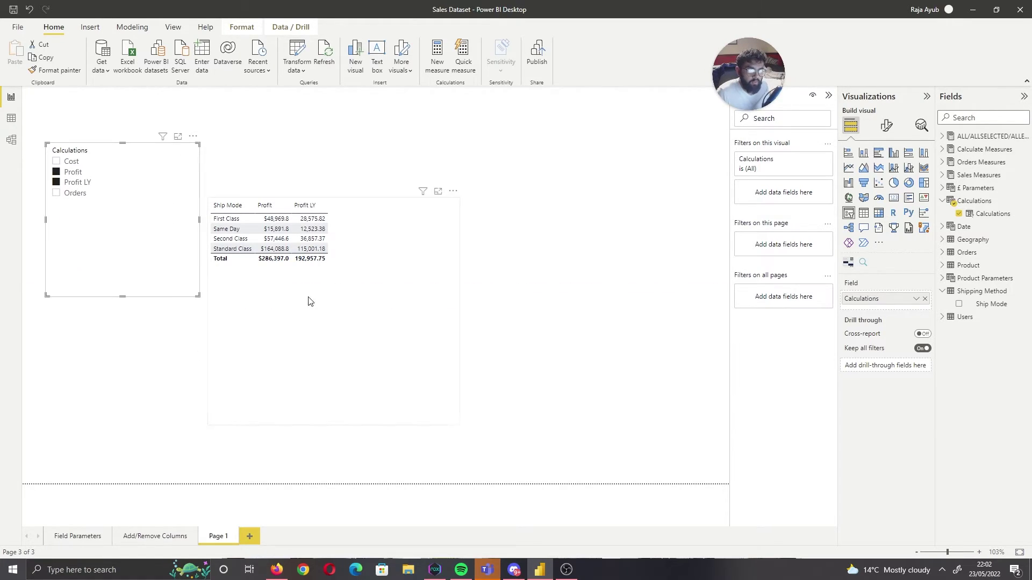
{"action": "left_click_drag", "start_coordinate": [309, 293], "coordinate": [309, 256]}
{"action": "left_click_drag", "start_coordinate": [276, 341], "coordinate": [281, 325]}
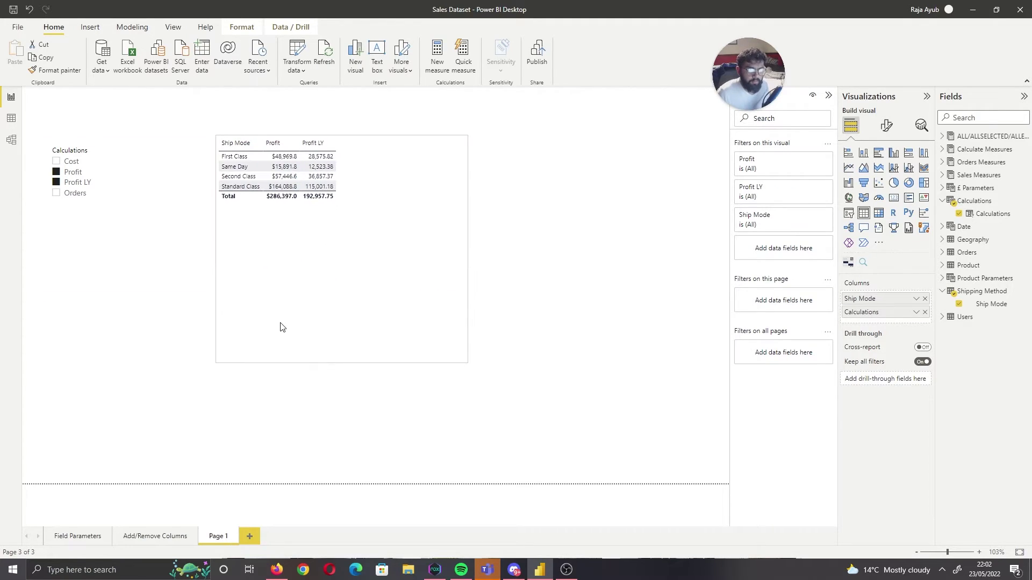
{"action": "left_click", "coordinate": [973, 201]}
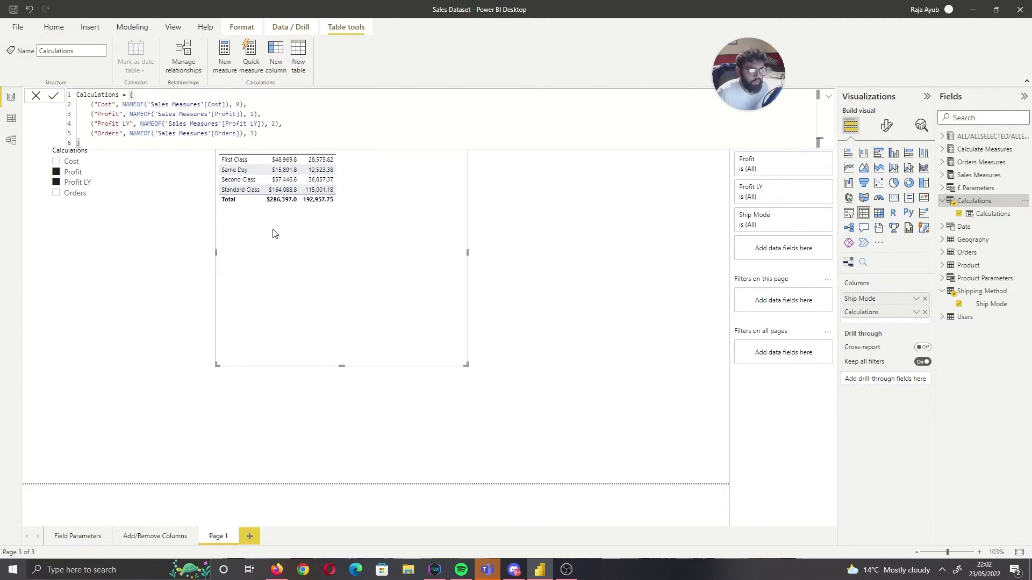
{"action": "left_click", "coordinate": [199, 409]}
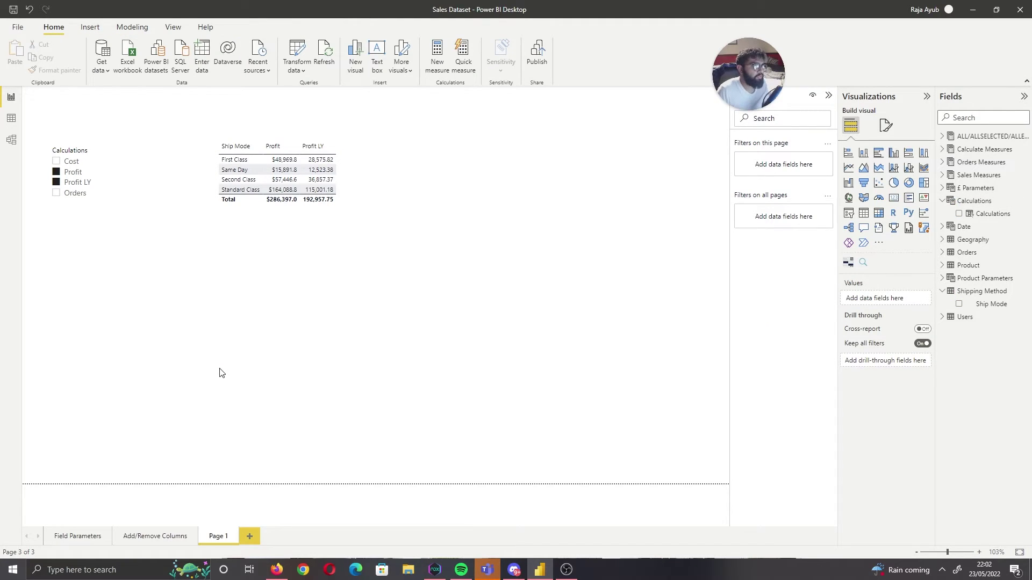
Step: Start another new Fields parameter from Modeling > New parameter
{"action": "left_click", "coordinate": [134, 27]}
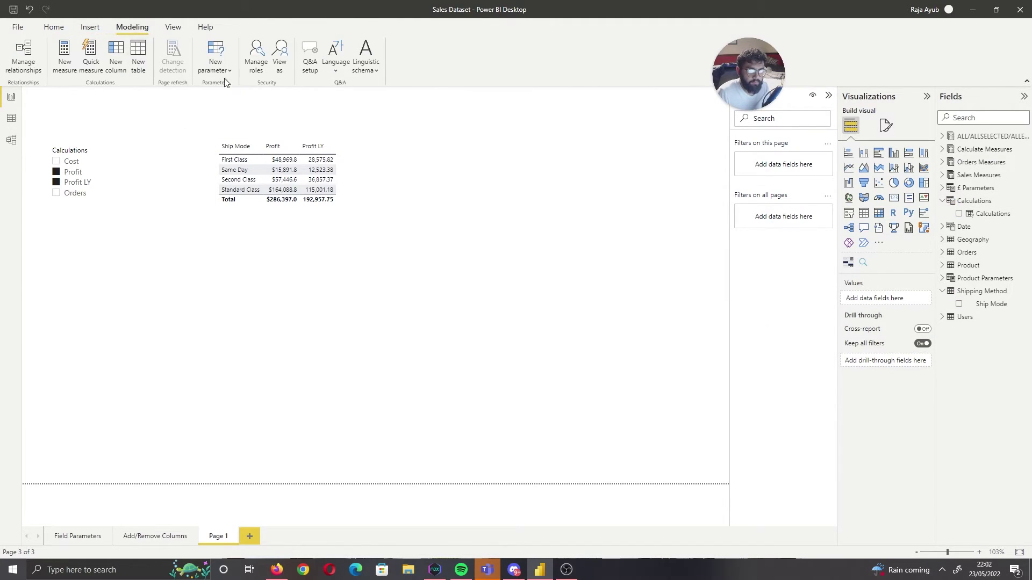
{"action": "left_click", "coordinate": [215, 51]}
{"action": "left_click", "coordinate": [223, 105]}
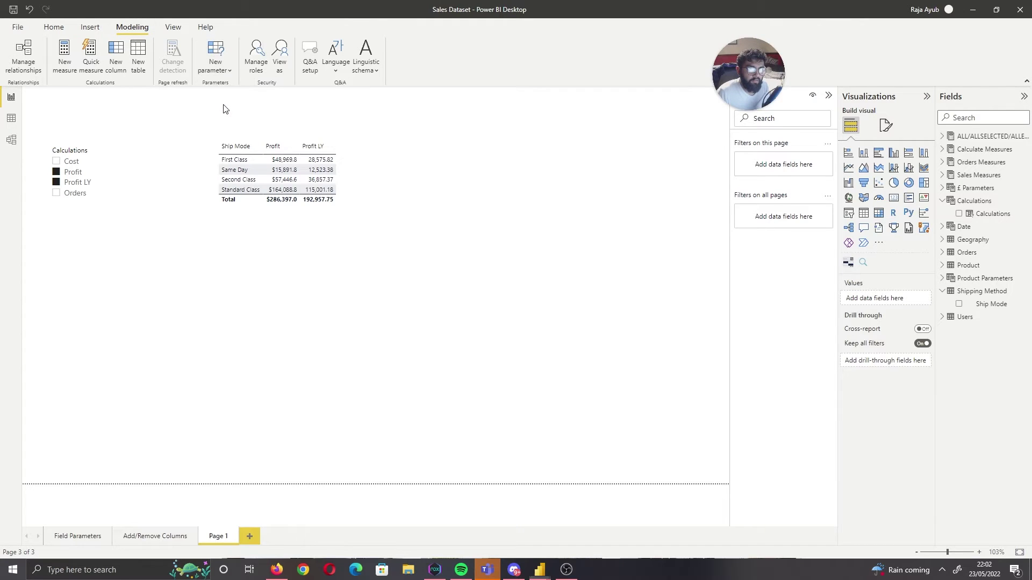
Step: Name the new field parameter 'Product Category'
{"action": "left_click", "coordinate": [416, 211]}
{"action": "key", "text": "ctrl+a"}
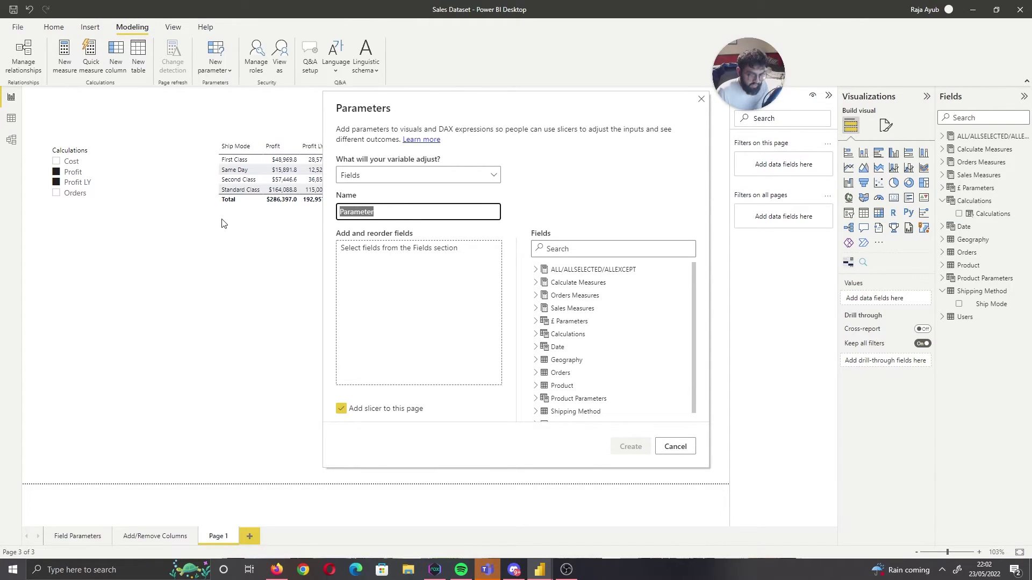
{"action": "key", "text": "BackSpace"}
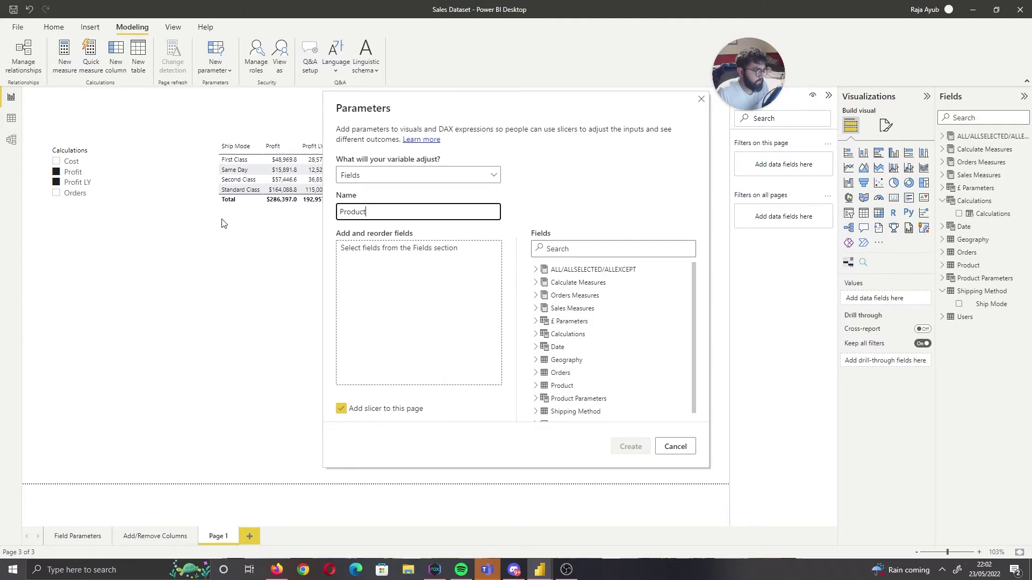
{"action": "type", "text": "Product Category"}
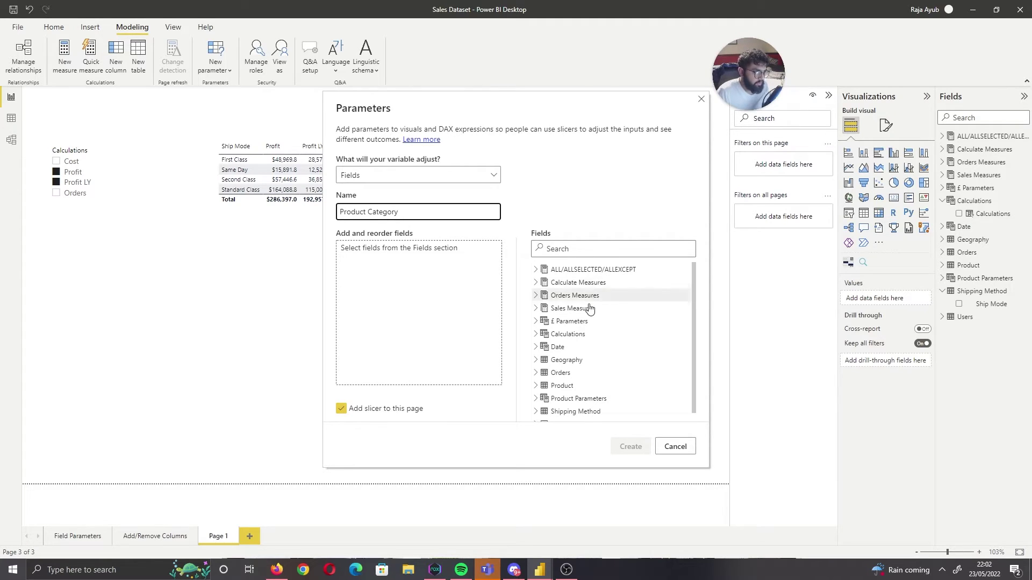
Step: Add Product Name, Category and Sub-Category from the Product table and create the parameter
{"action": "scroll", "coordinate": [565, 384], "scroll_direction": "down", "scroll_amount": 1}
{"action": "left_click", "coordinate": [535, 378]}
{"action": "scroll", "coordinate": [535, 379], "scroll_direction": "down", "scroll_amount": 2}
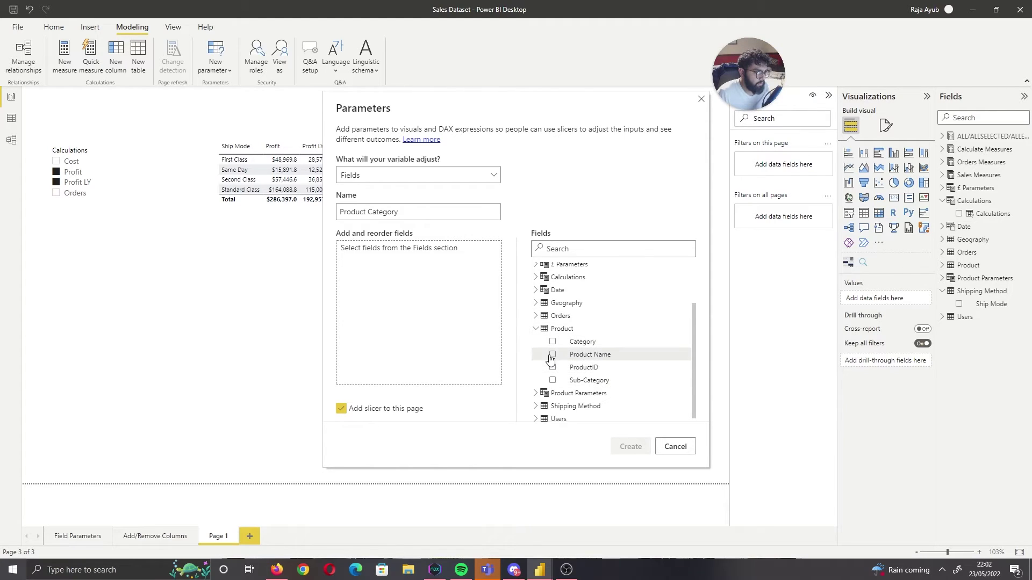
{"action": "left_click", "coordinate": [552, 355]}
{"action": "left_click", "coordinate": [554, 343]}
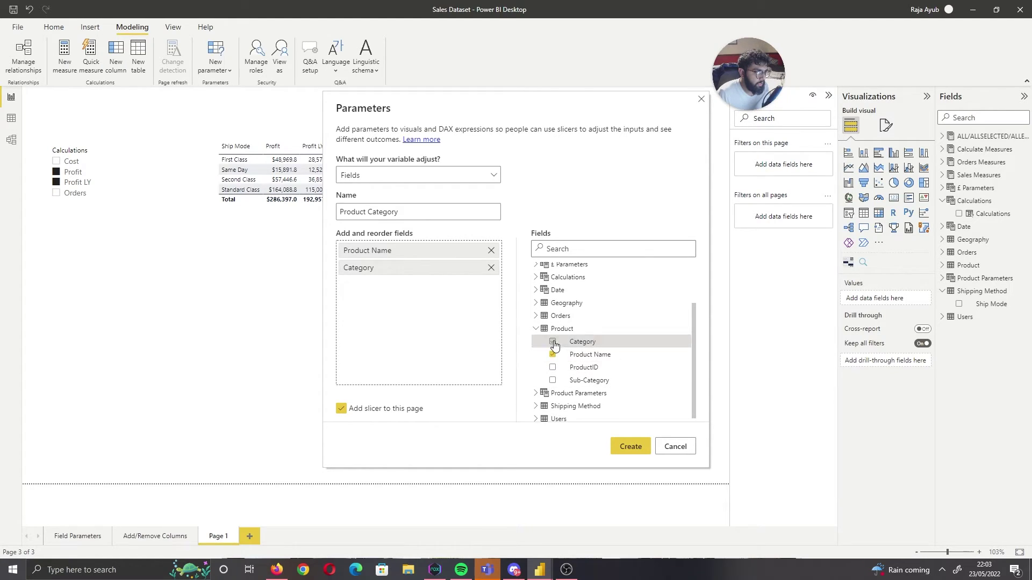
{"action": "left_click", "coordinate": [552, 380]}
{"action": "left_click", "coordinate": [630, 447]}
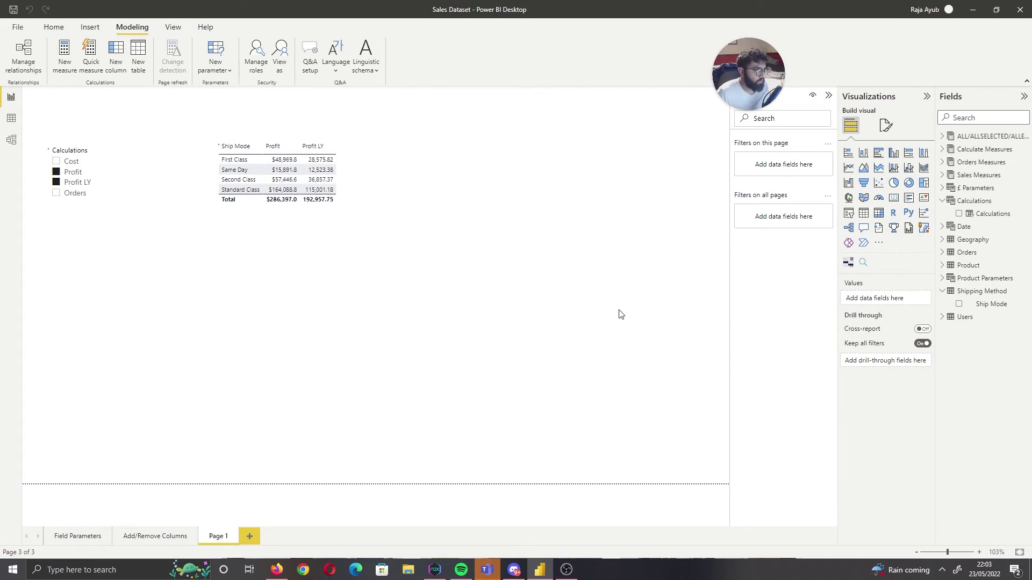
Step: Move the Product Category slicer under the Calculations slicer and narrow its width
{"action": "left_click_drag", "start_coordinate": [594, 295], "coordinate": [106, 413]}
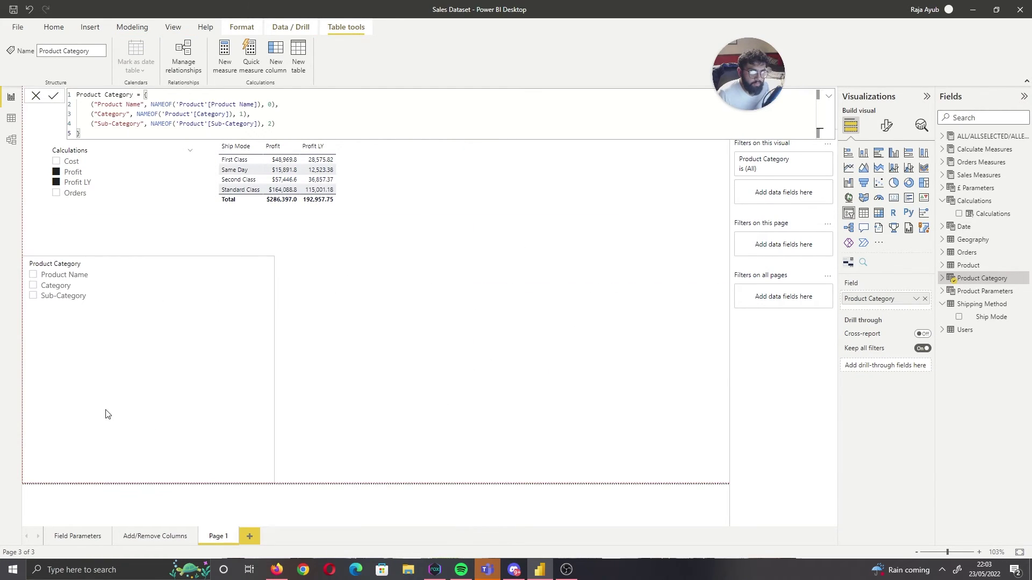
{"action": "left_click_drag", "start_coordinate": [274, 370], "coordinate": [172, 370]}
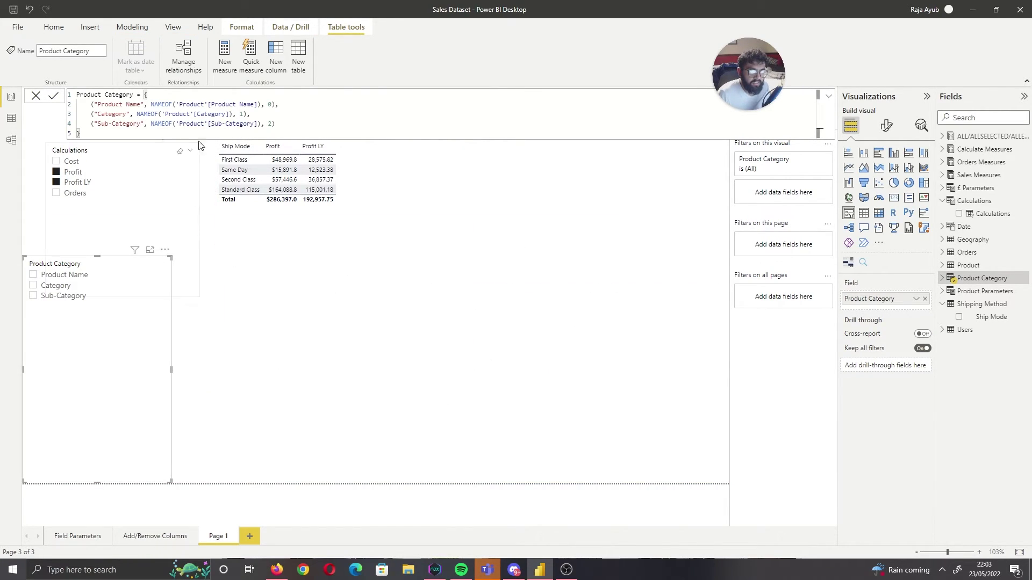
{"action": "left_click_drag", "start_coordinate": [96, 359], "coordinate": [115, 338]}
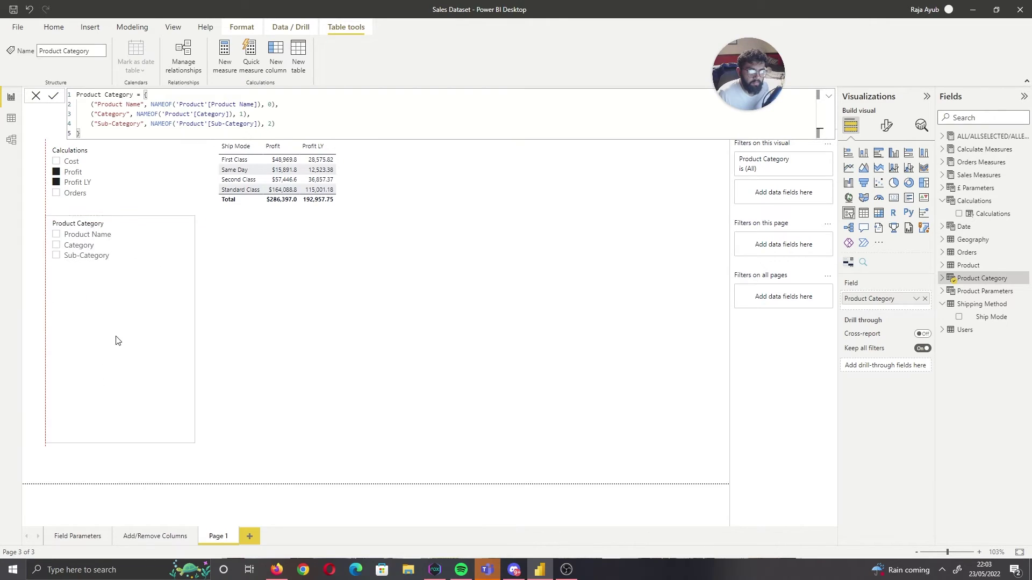
{"action": "left_click", "coordinate": [355, 412]}
{"action": "left_click", "coordinate": [385, 234]}
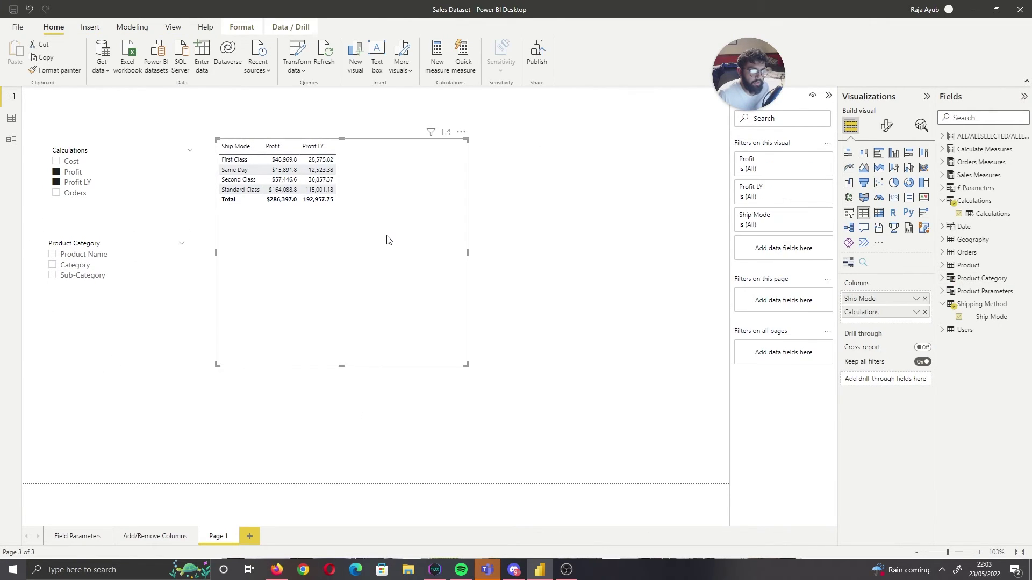
Step: Remove Ship Mode from the table and select Product Name in the Product Category slicer
{"action": "left_click", "coordinate": [925, 300]}
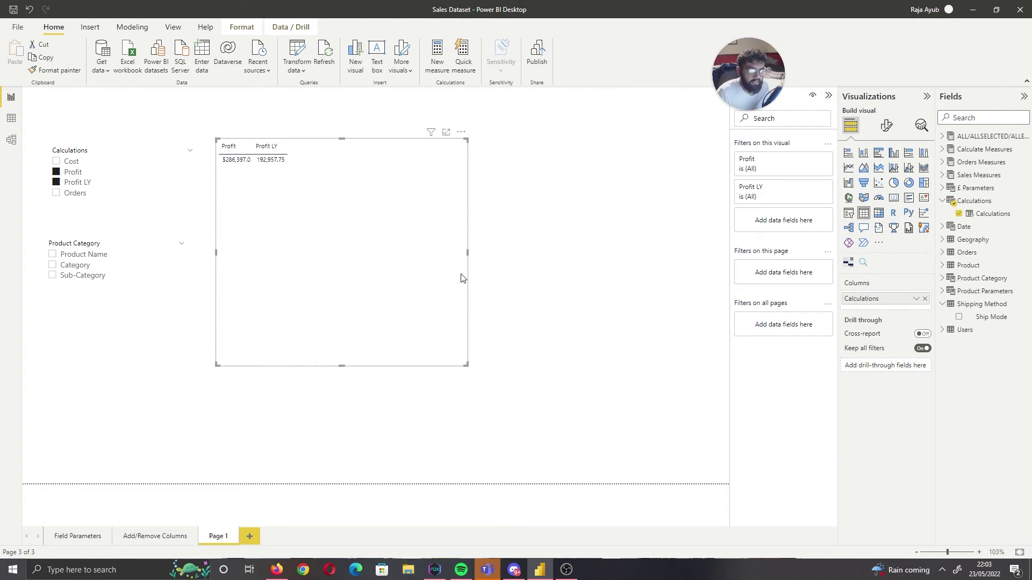
{"action": "left_click", "coordinate": [86, 341]}
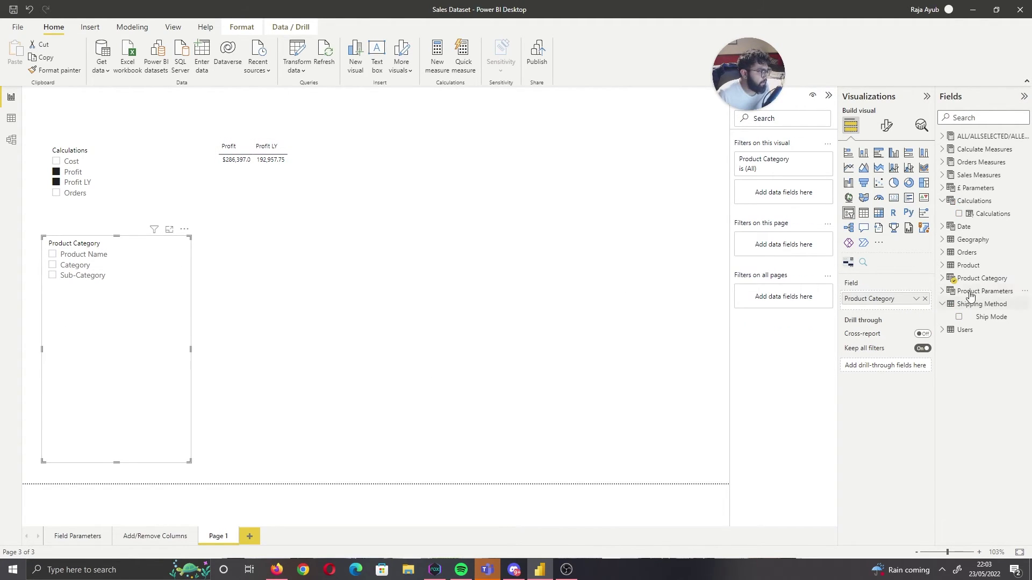
{"action": "left_click", "coordinate": [943, 278]}
{"action": "left_click_drag", "start_coordinate": [979, 290], "coordinate": [879, 302]}
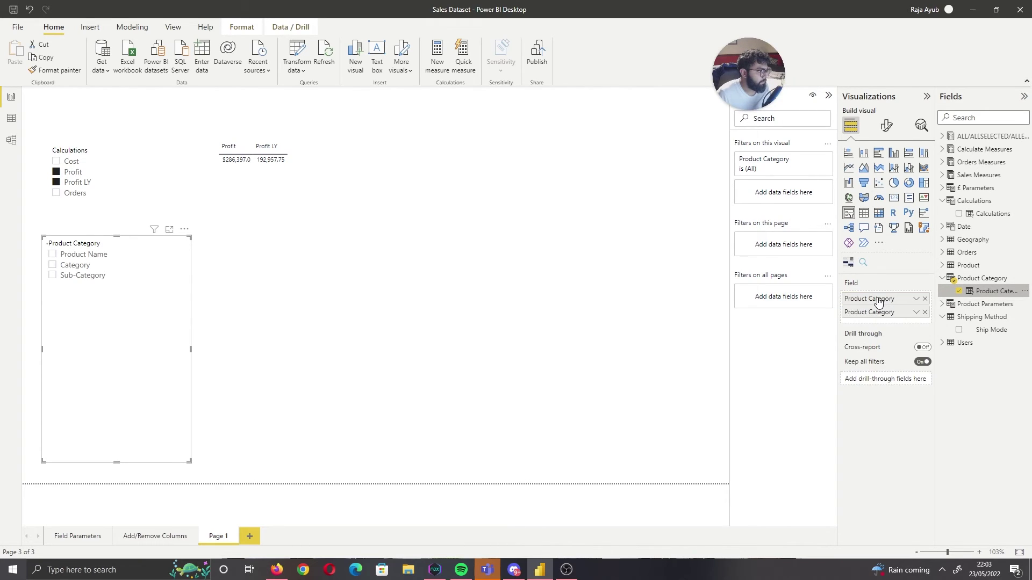
{"action": "left_click", "coordinate": [925, 300]}
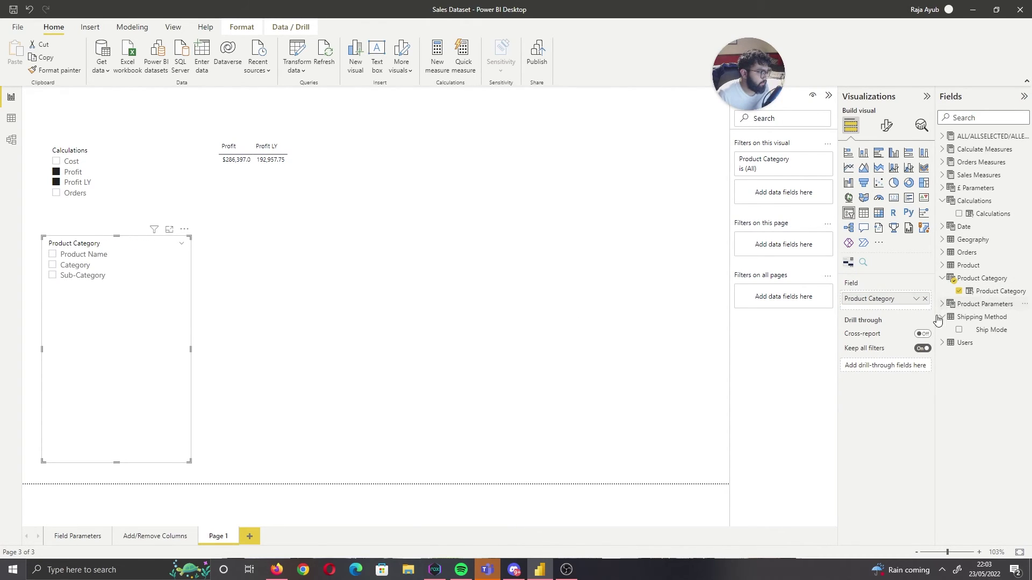
{"action": "left_click", "coordinate": [85, 256]}
Step: Add Product Category as a table column, then reposition and enlarge the table to show full product names
{"action": "left_click_drag", "start_coordinate": [385, 303], "coordinate": [440, 323]}
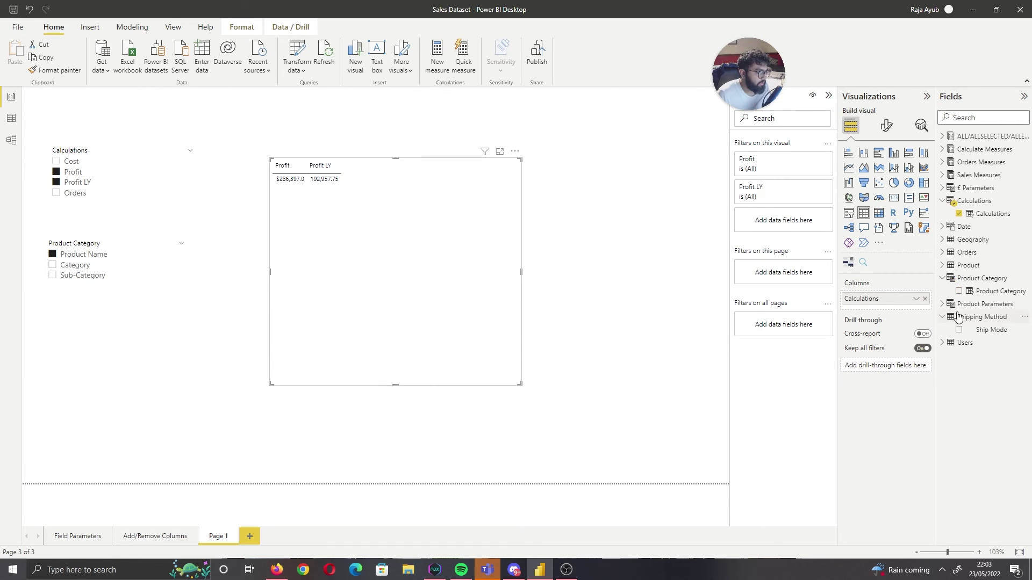
{"action": "left_click_drag", "start_coordinate": [993, 292], "coordinate": [892, 298]}
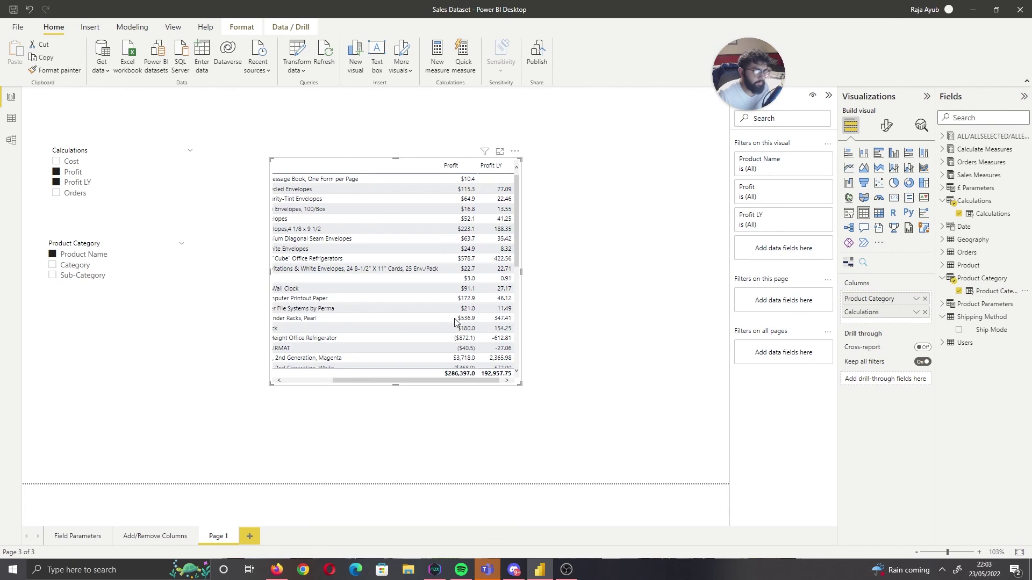
{"action": "left_click_drag", "start_coordinate": [520, 385], "coordinate": [727, 457]}
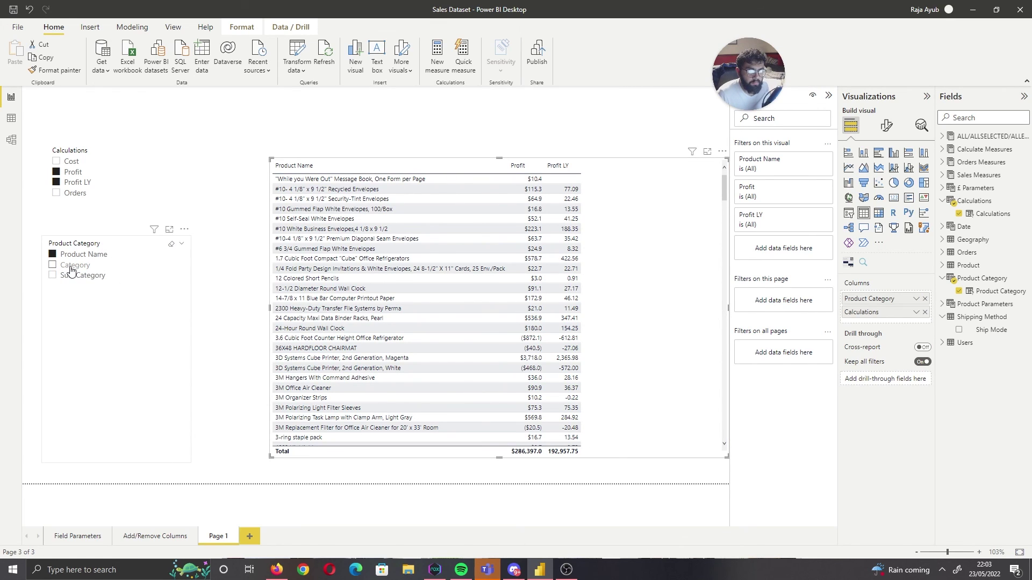